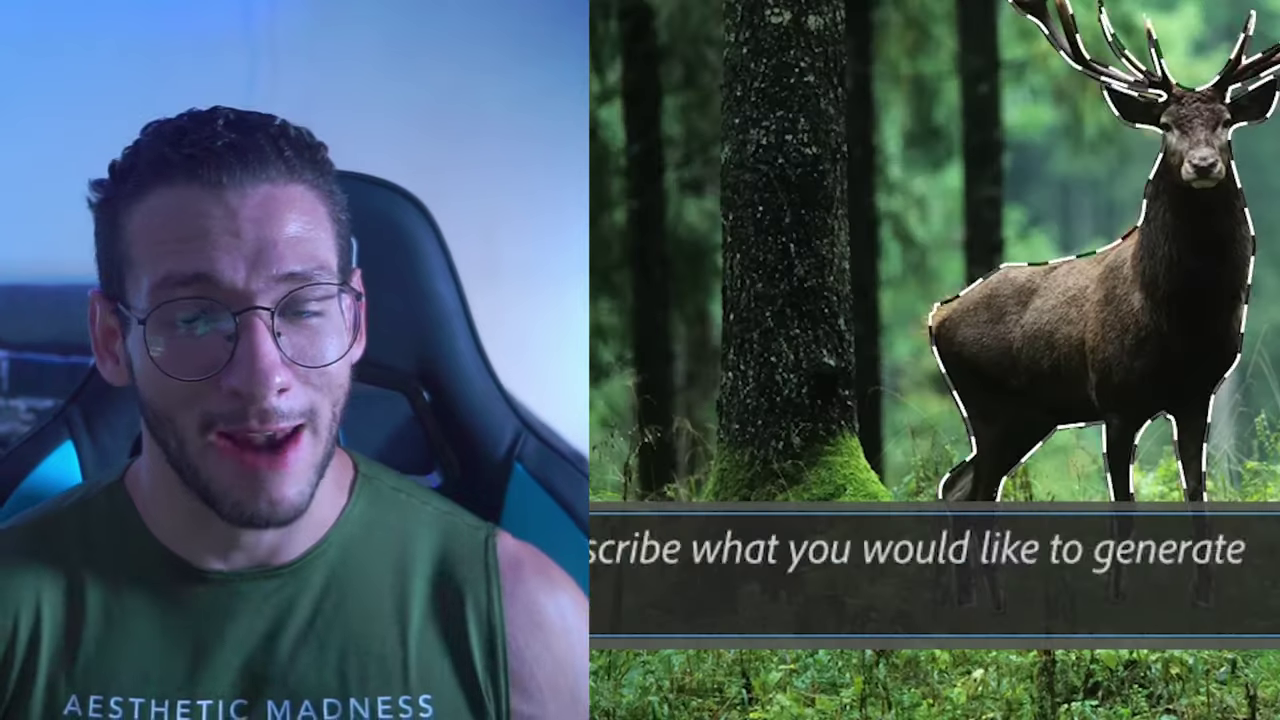
Step: Generate a fill from the prompt 'Wet alley at night' over the deer forest photo
text(Wet alley at night)
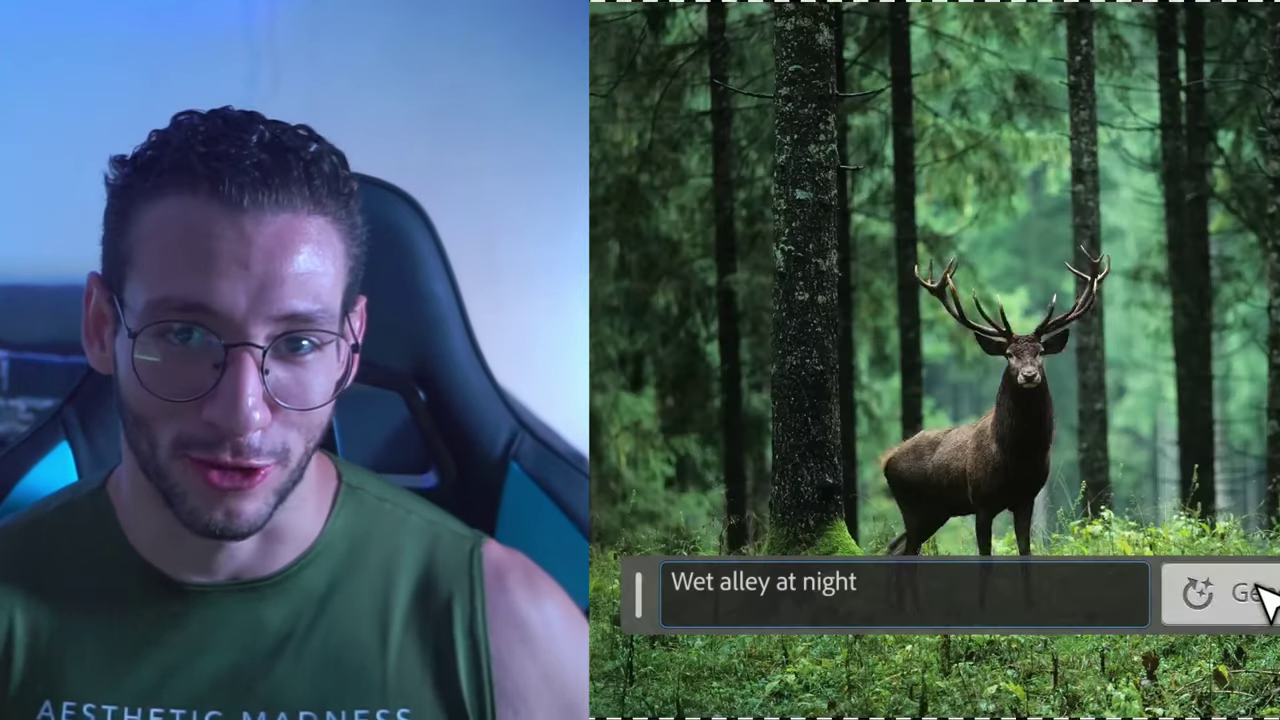
click(1262, 594)
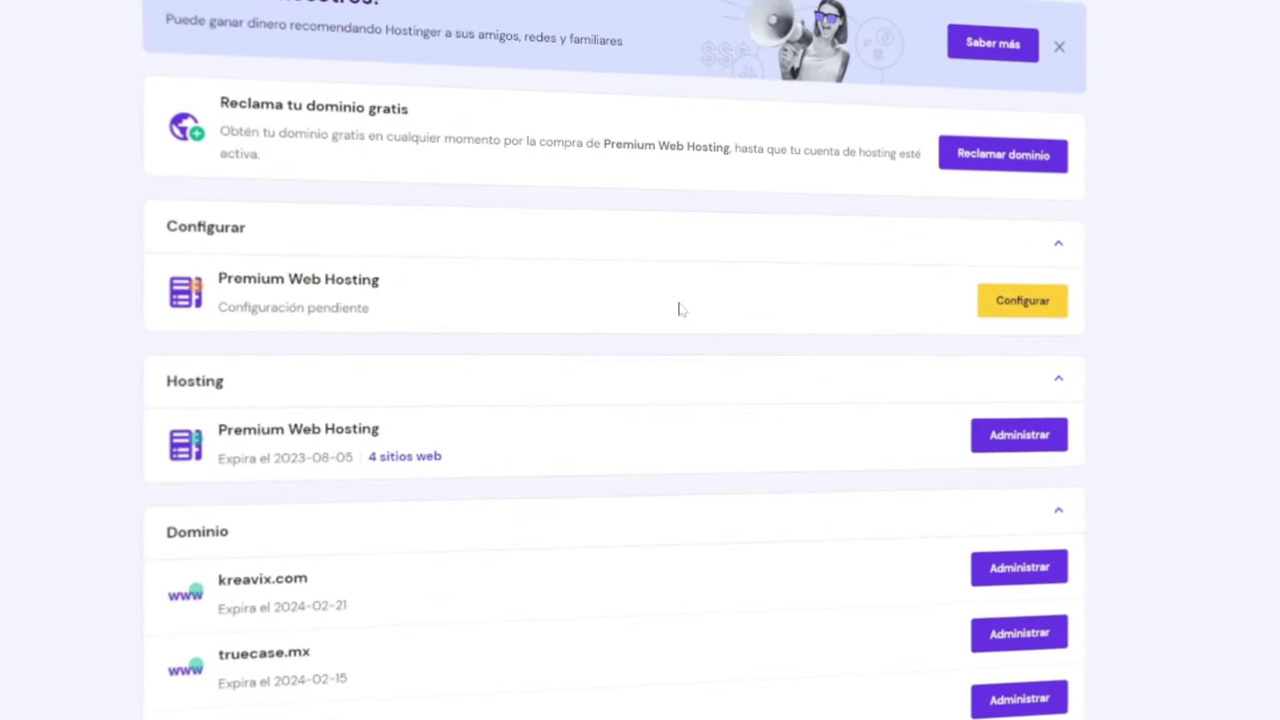
Step: Set up the Premium Web Hosting plan as a new website built with the Hostinger builder
click(1026, 305)
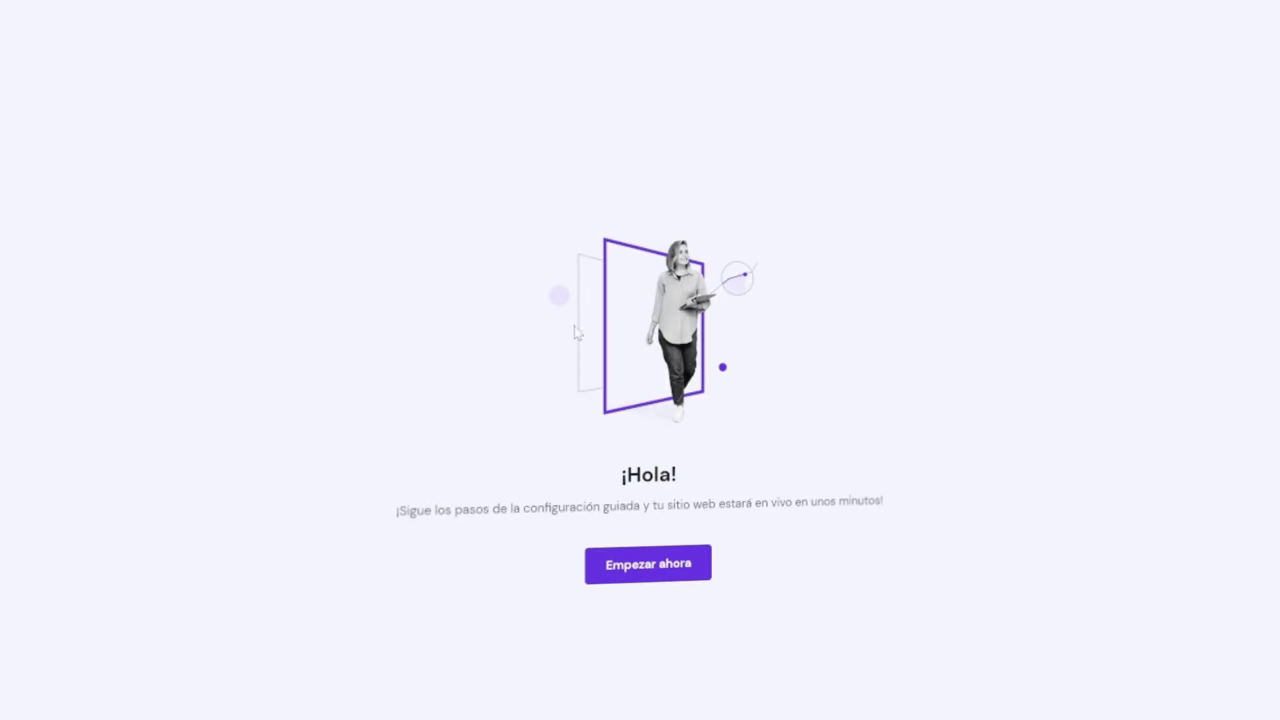
click(646, 580)
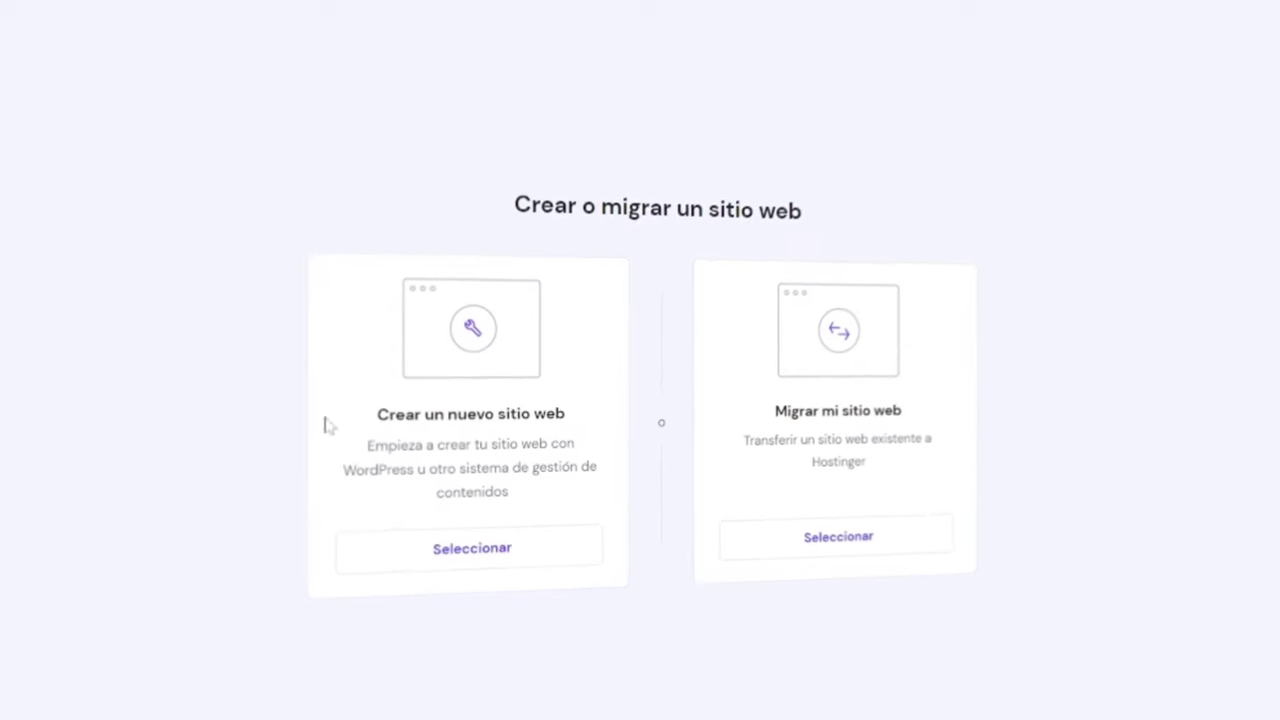
click(464, 575)
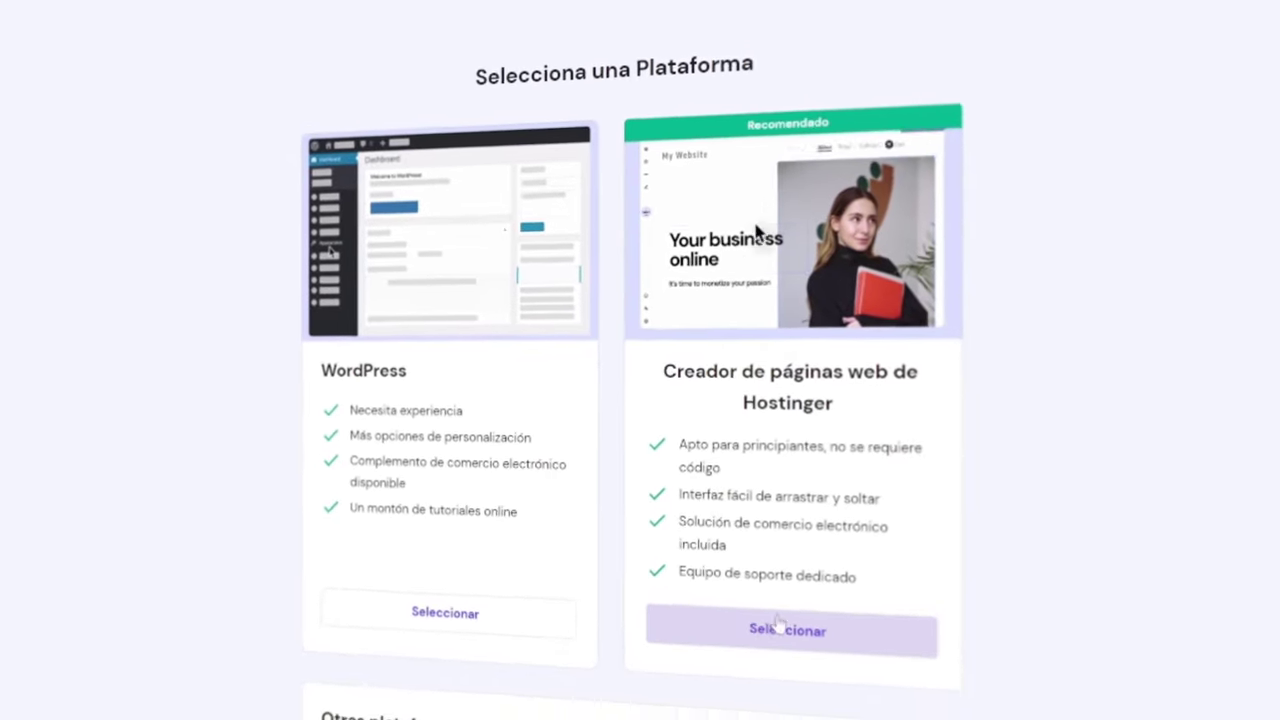
click(777, 587)
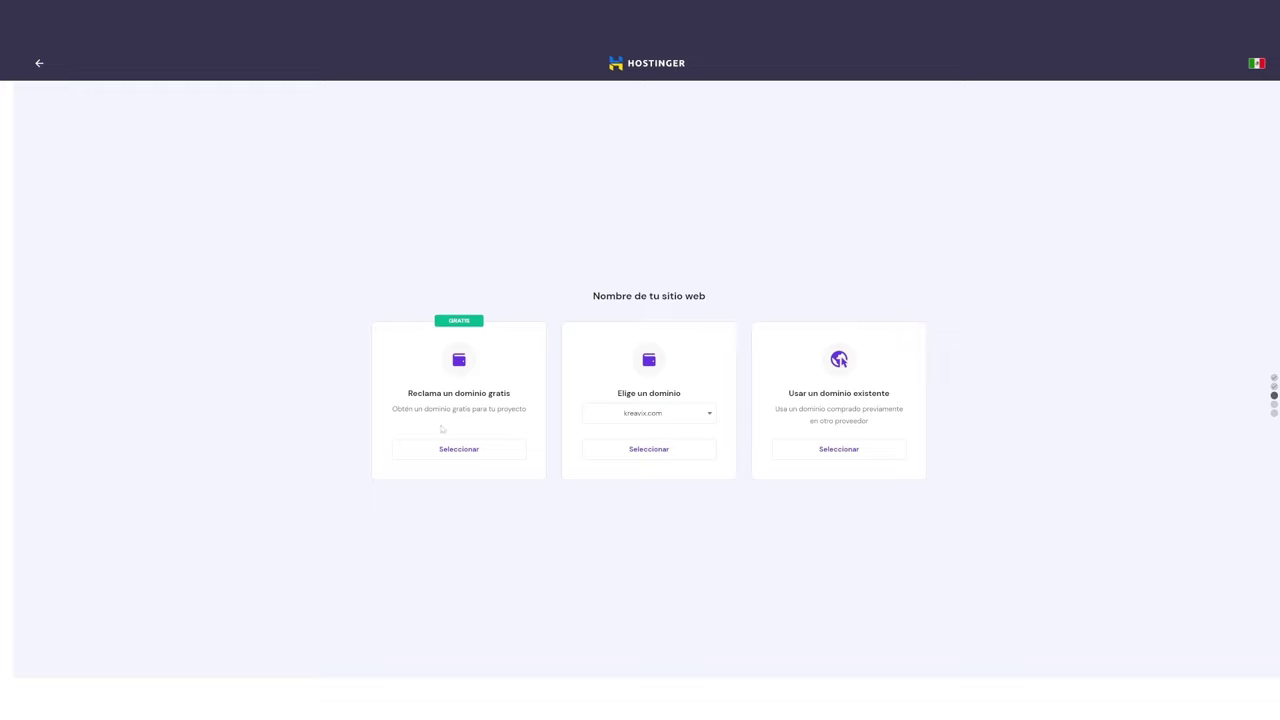
Step: Claim the free domain and set the domain owner's country to Mexico
click(469, 451)
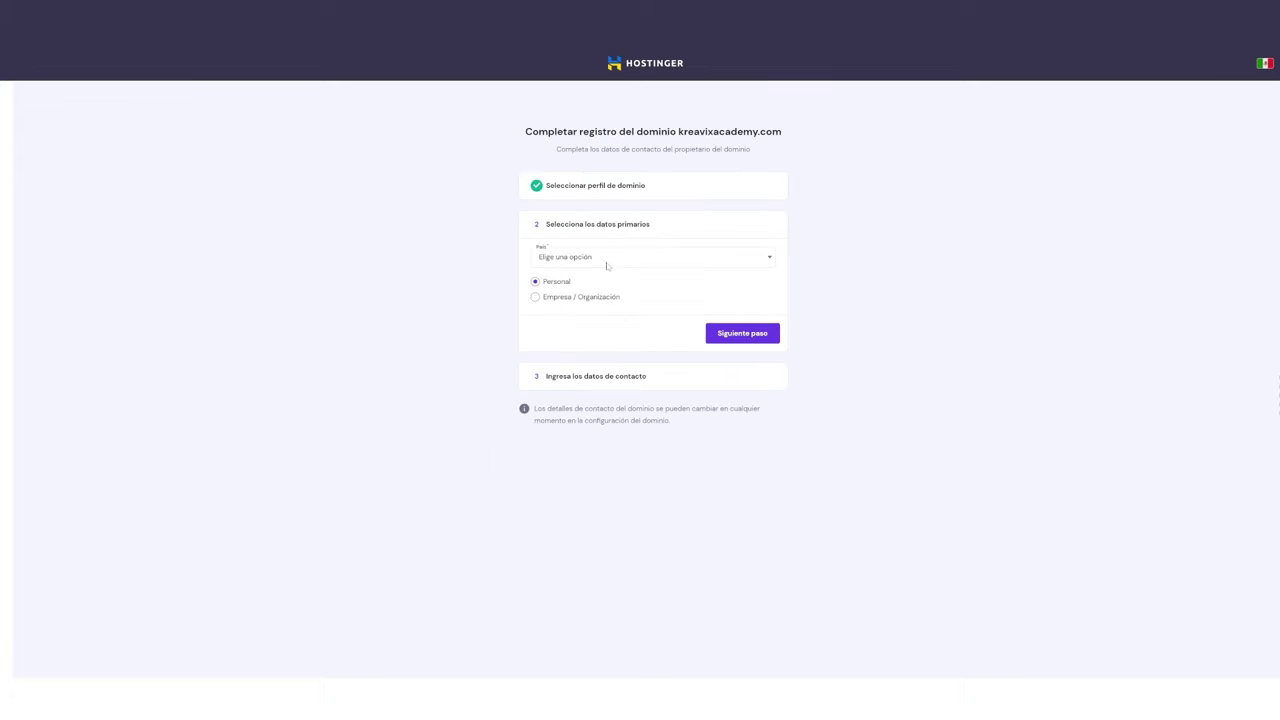
click(606, 260)
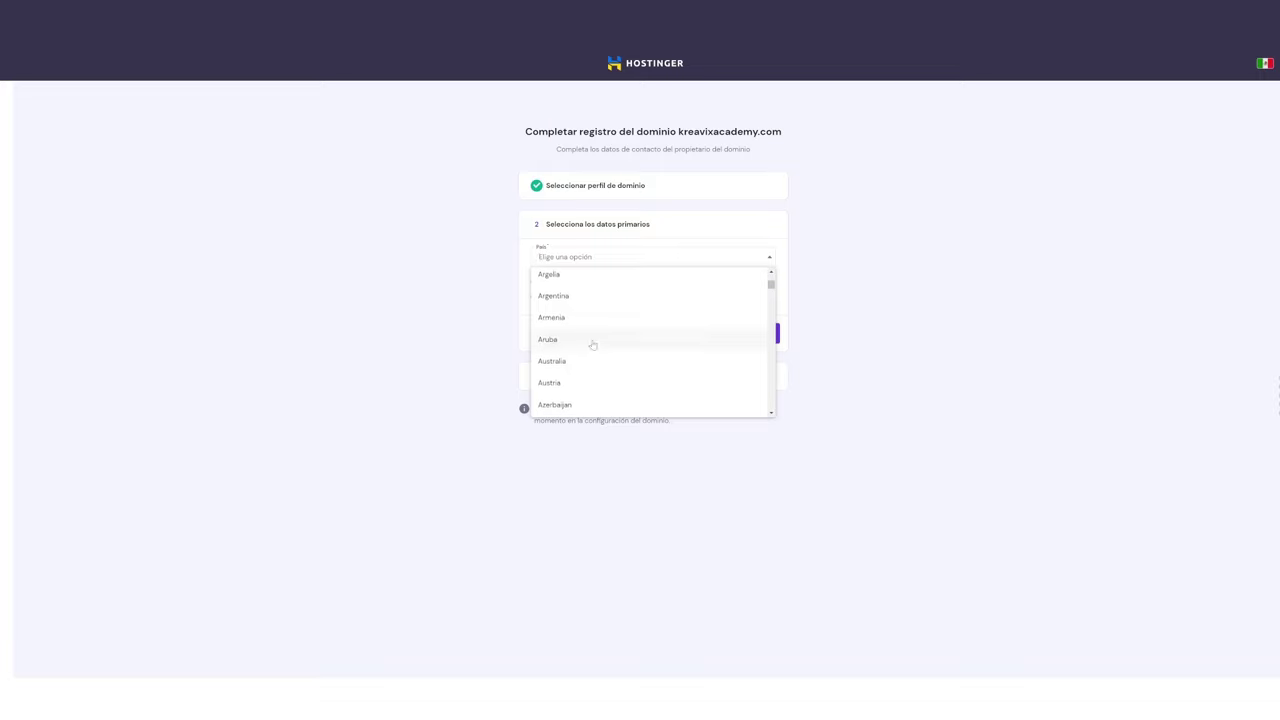
text(m)
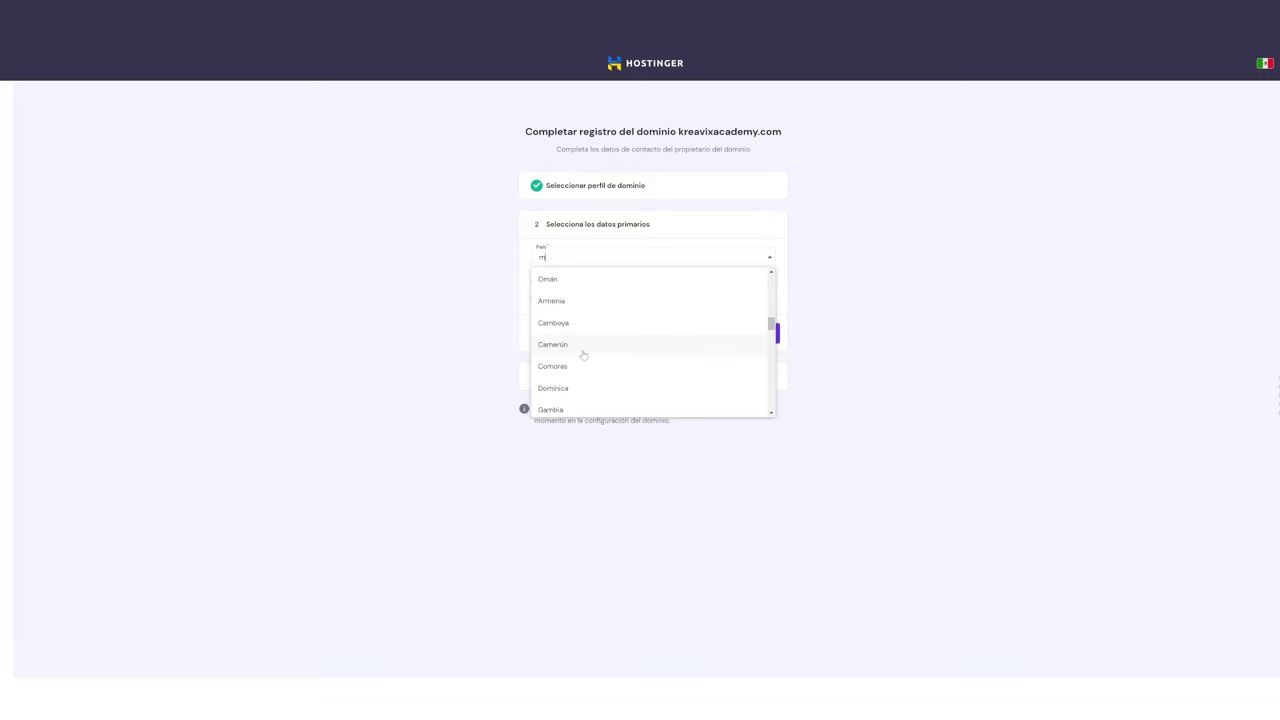
scroll(603, 340, up, 1)
click(600, 354)
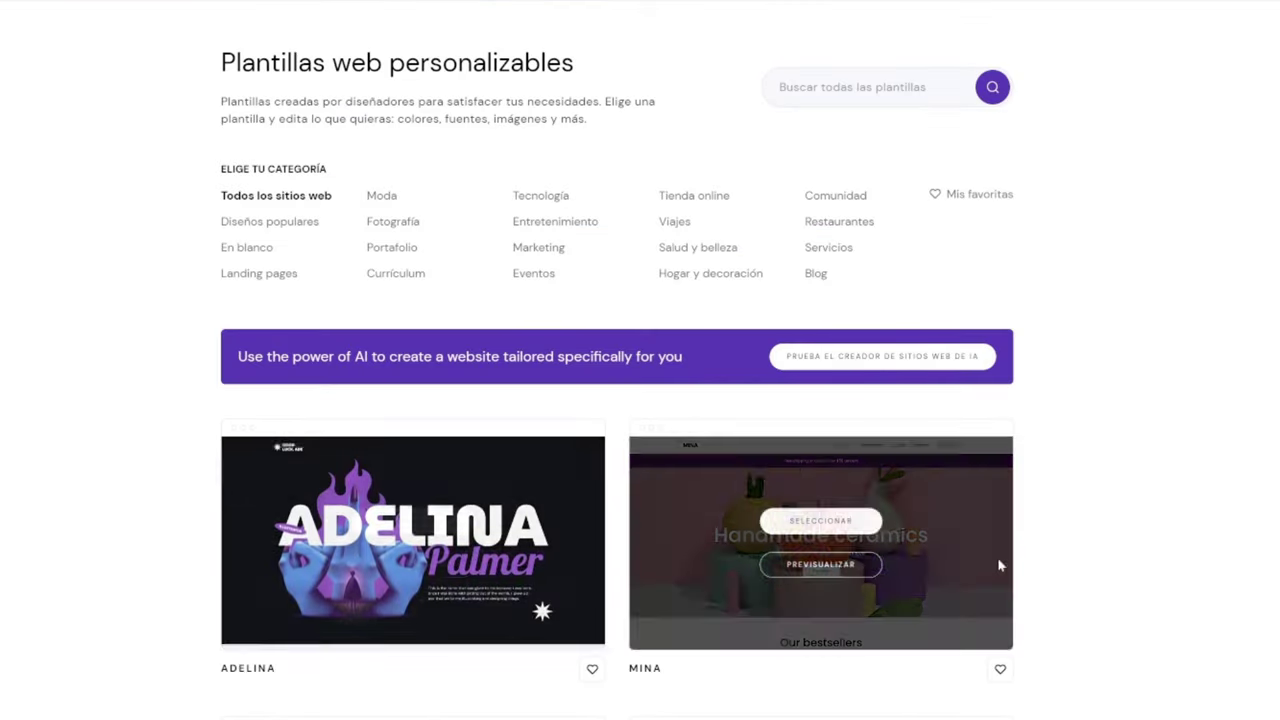
Step: Scroll through the template gallery and page sections, typing 'igns' along the way
scroll(1088, 578, down, 3)
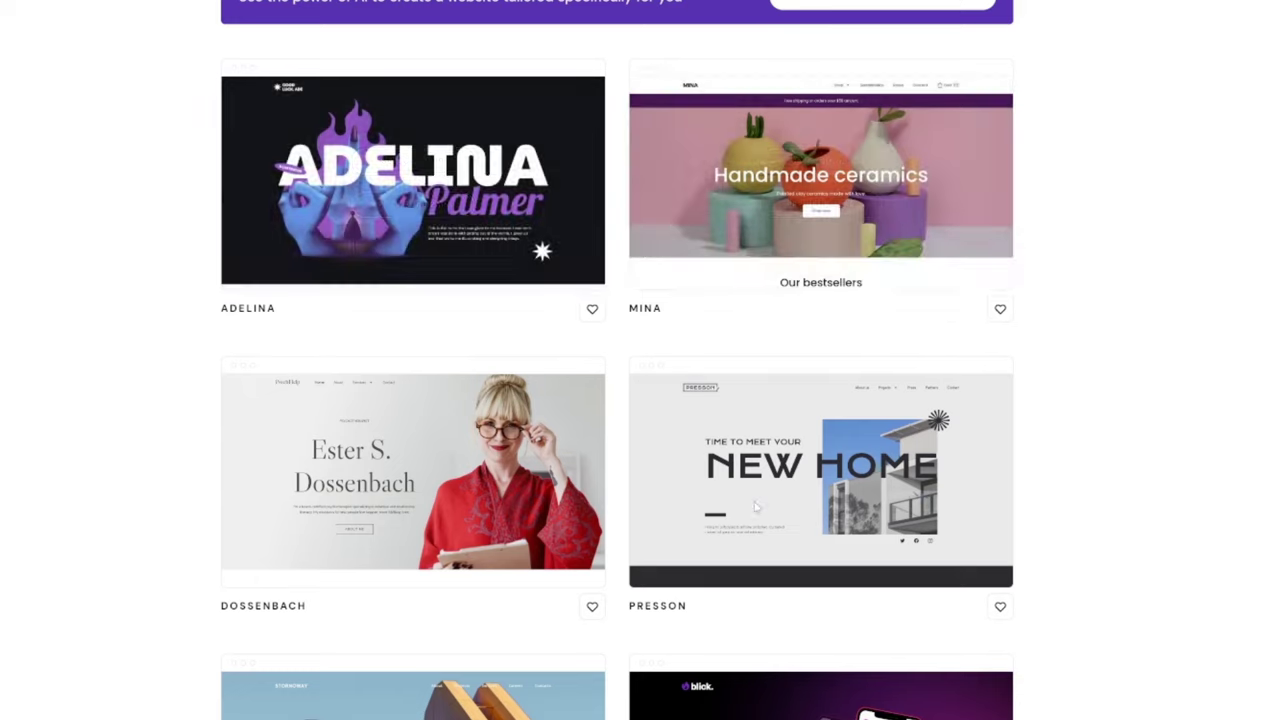
scroll(754, 517, down, 3)
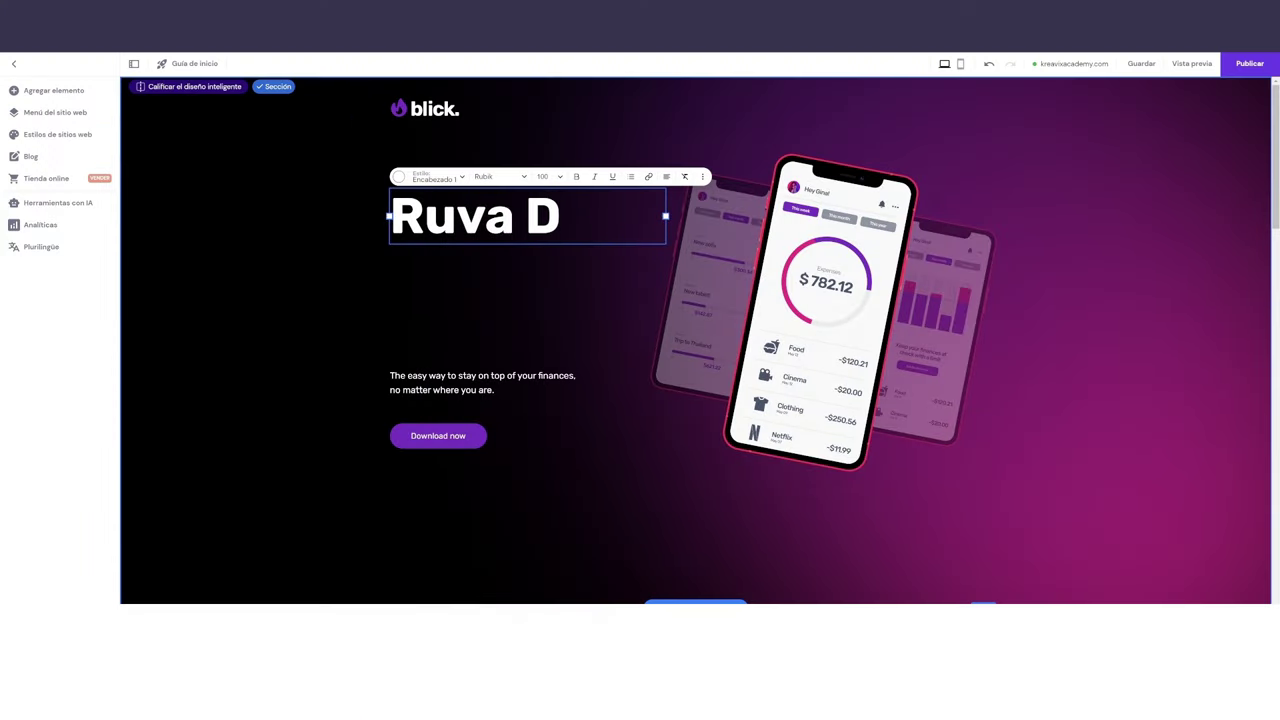
text(esigns)
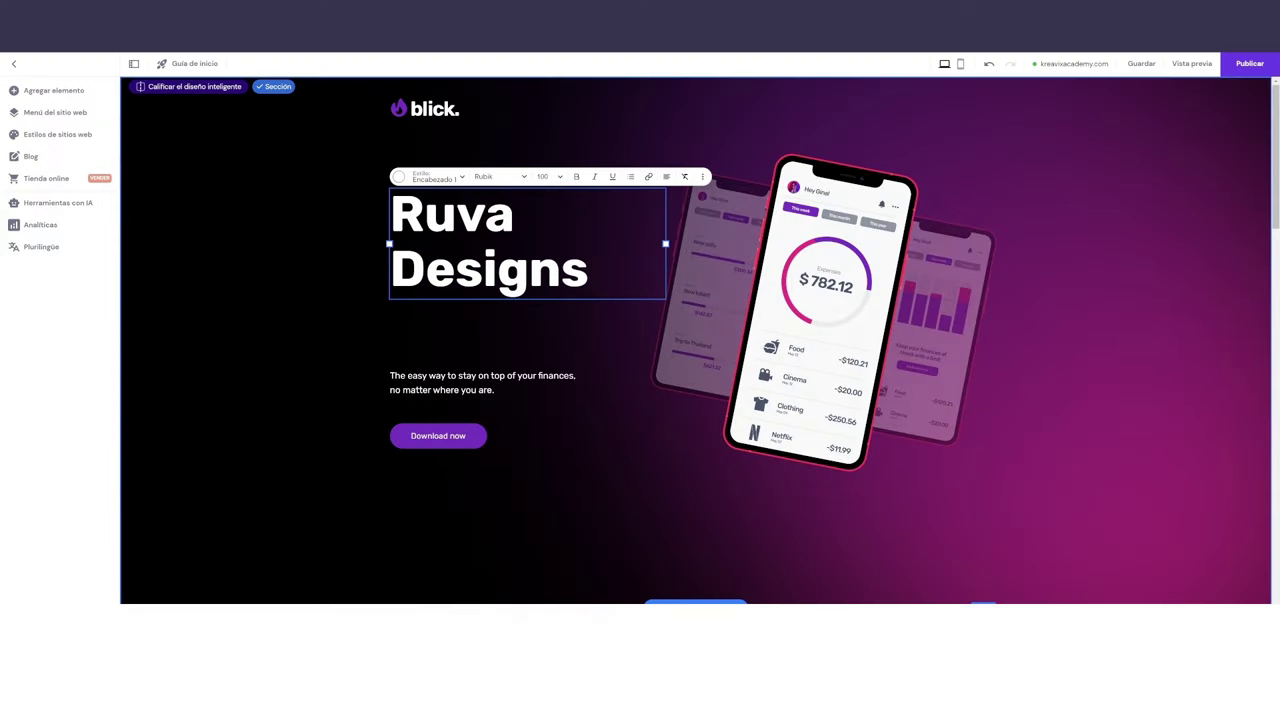
scroll(542, 382, down, 3)
scroll(403, 346, down, 2)
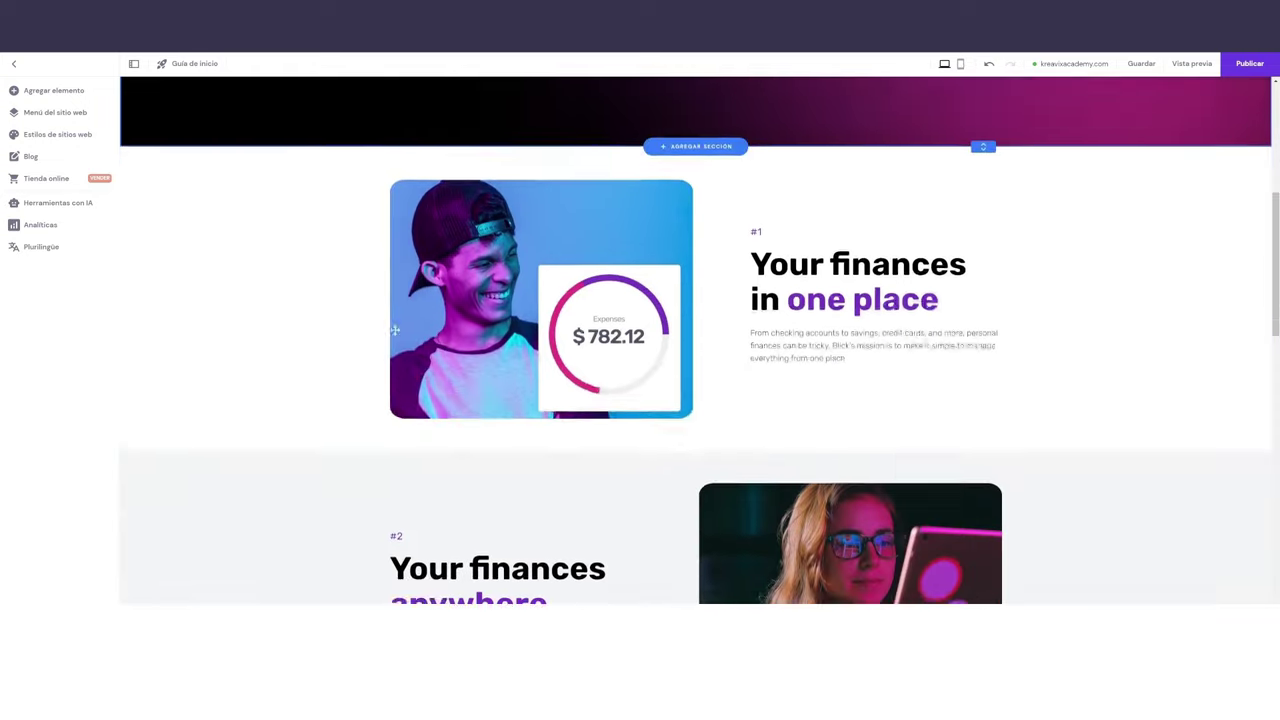
scroll(493, 357, down, 1)
scroll(493, 357, down, 2)
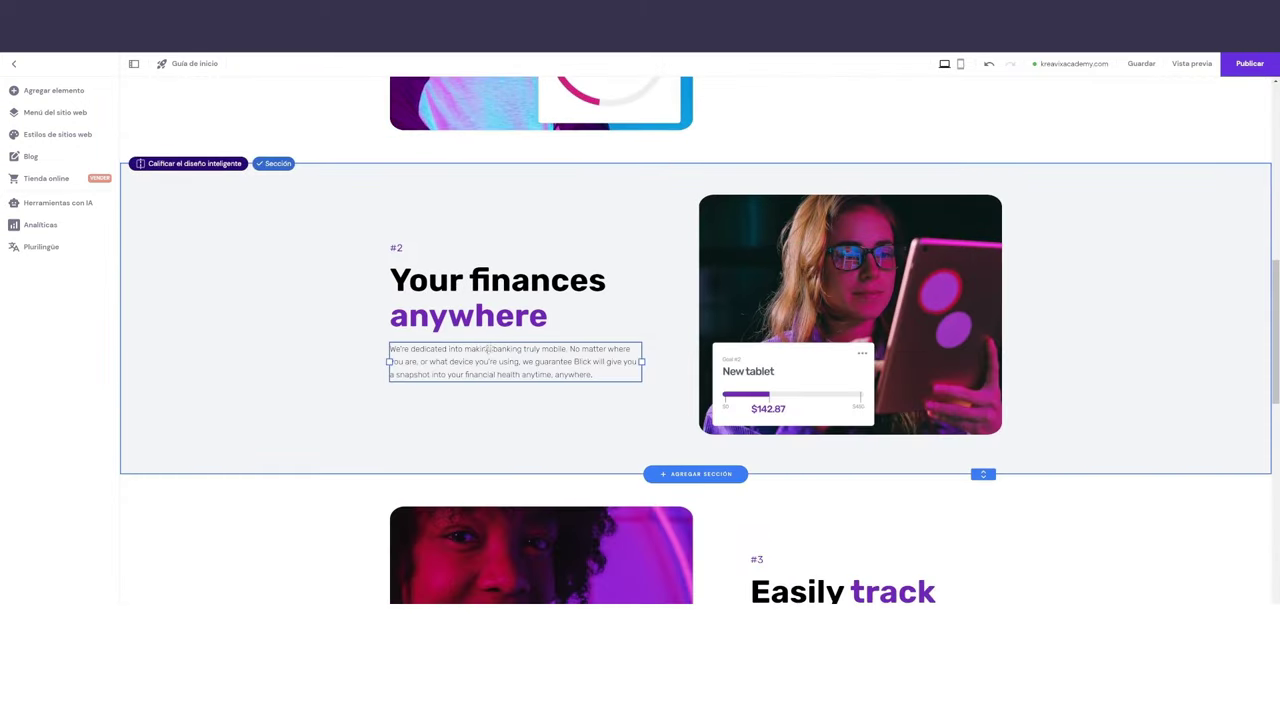
scroll(491, 350, down, 1)
scroll(489, 346, down, 1)
scroll(489, 346, down, 3)
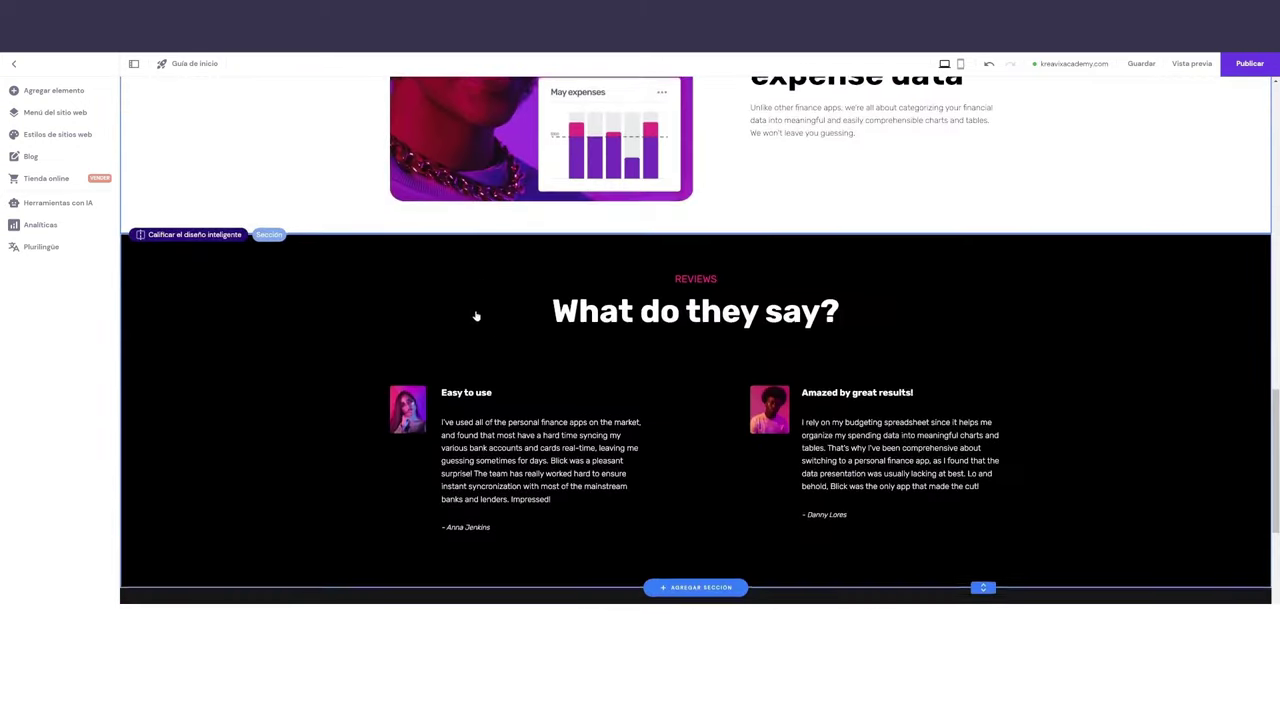
scroll(478, 318, down, 3)
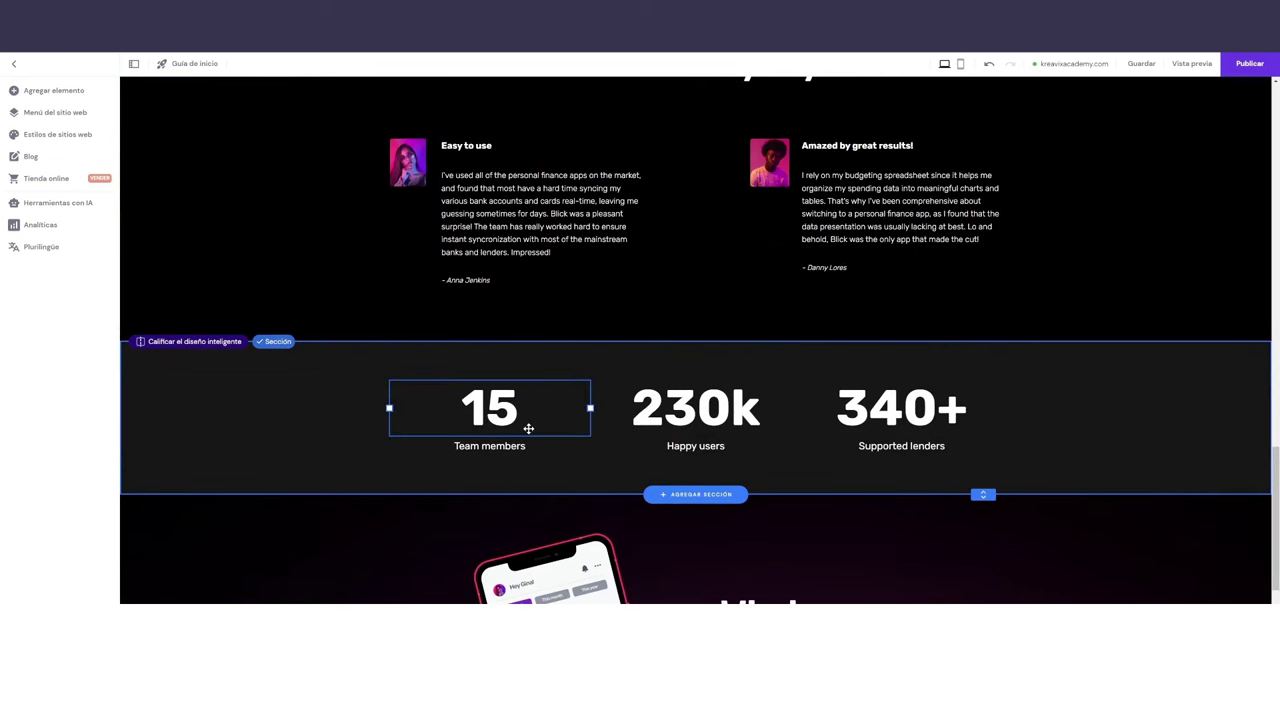
scroll(517, 366, down, 2)
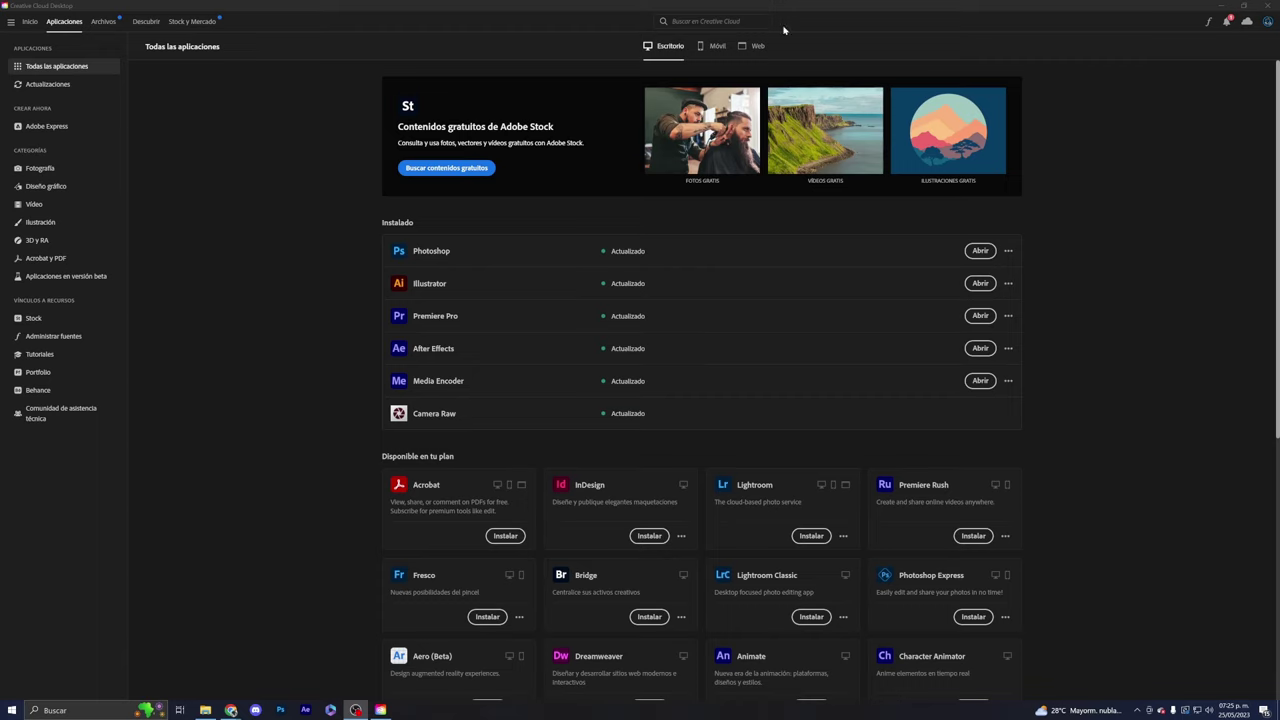
Step: Launch Photoshop (Beta) from Creative Cloud's beta apps list
click(86, 280)
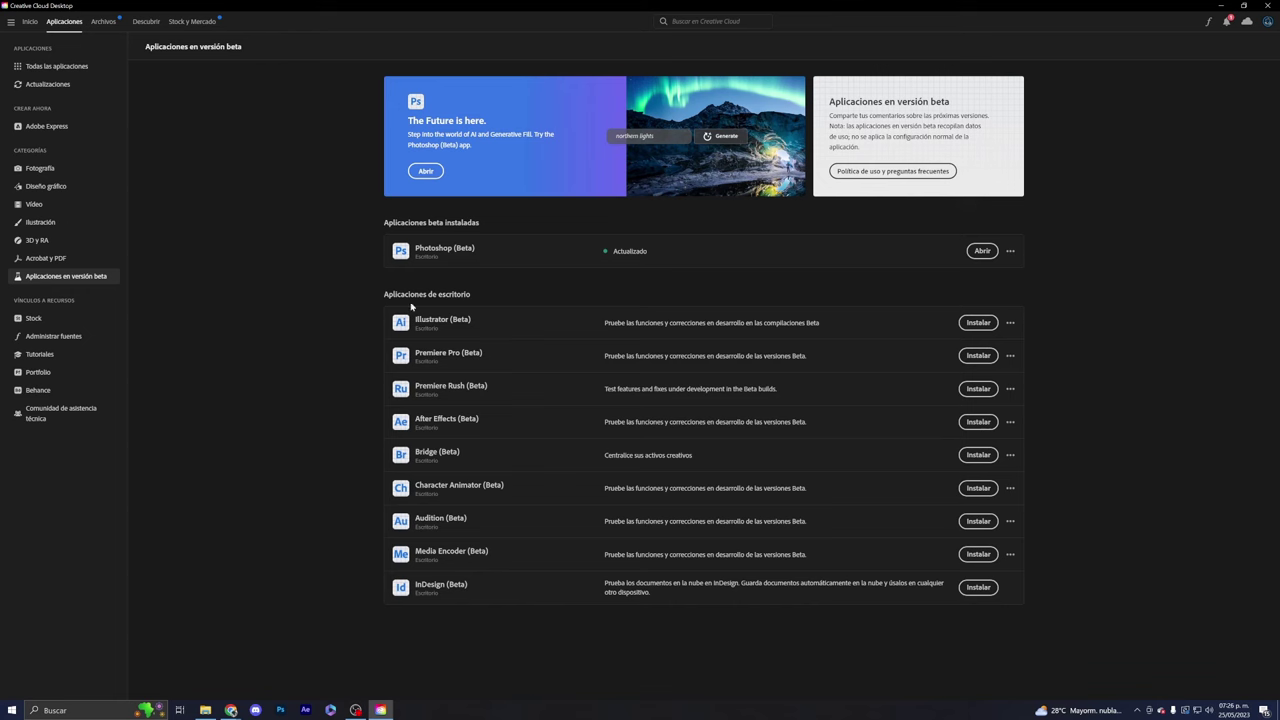
click(44, 67)
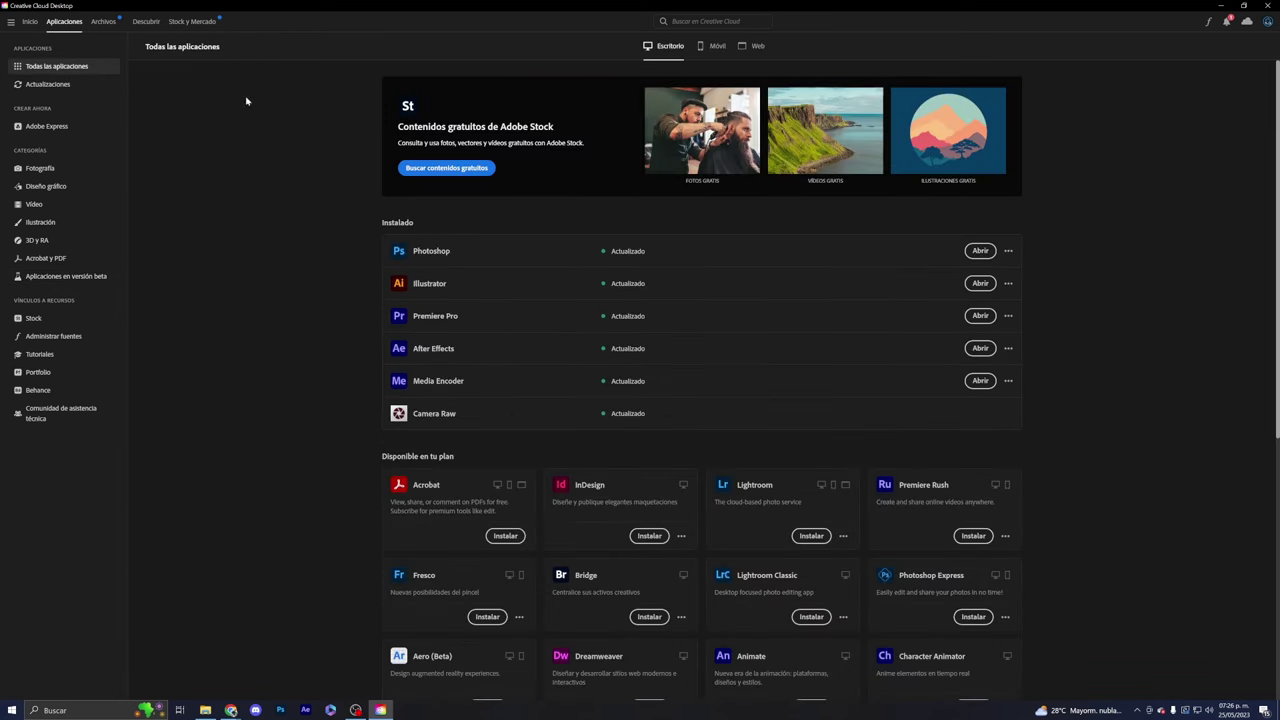
click(74, 278)
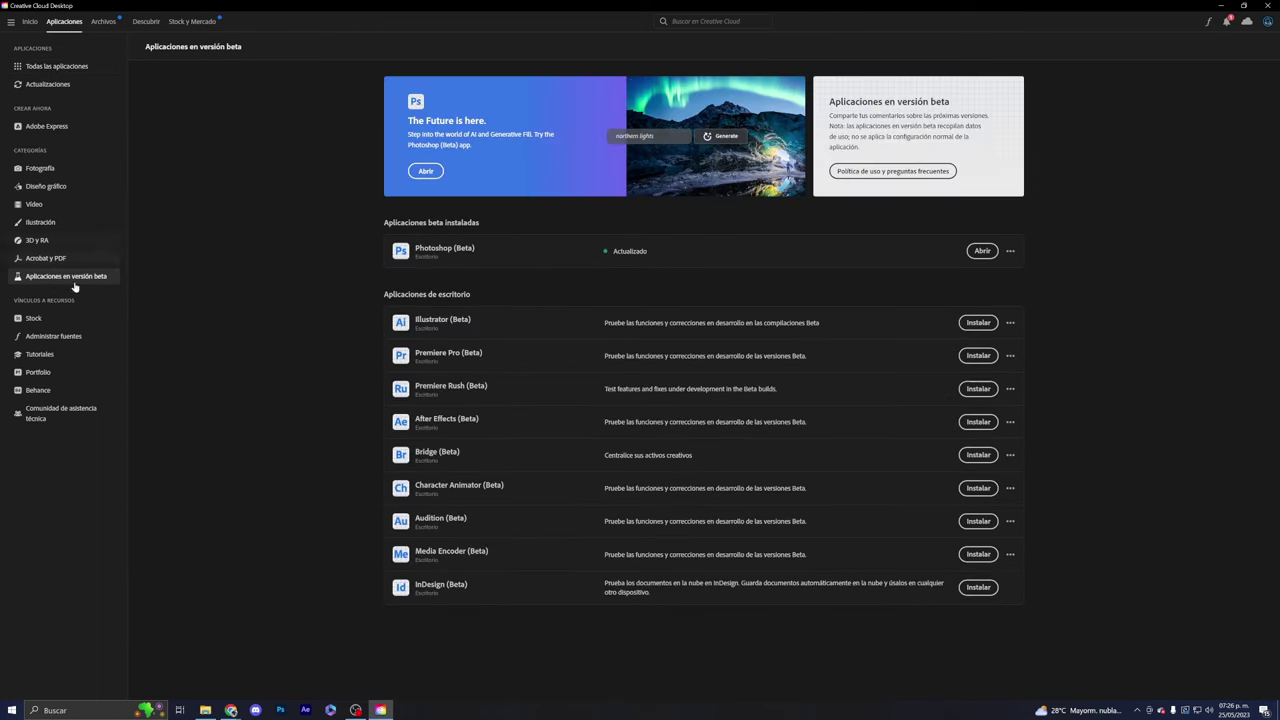
click(975, 252)
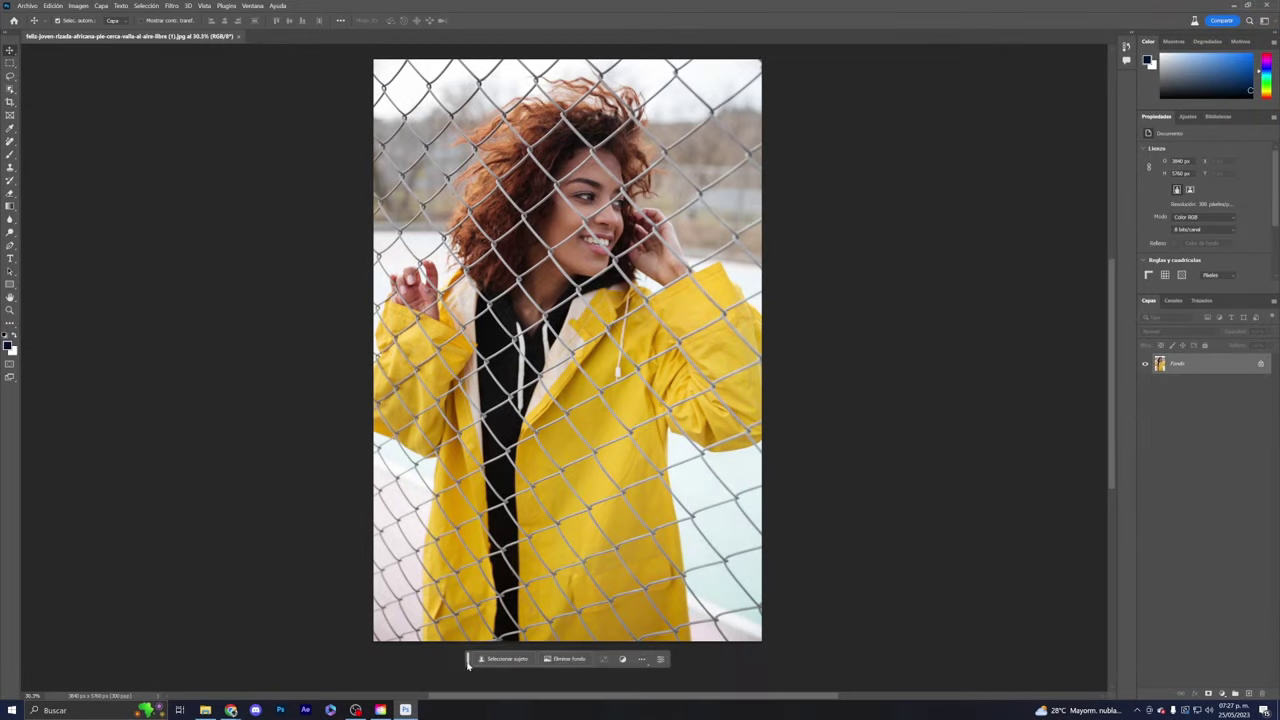
Step: Choose the Remove Tool from the healing brush group in the toolbar
mouse_move(467, 648)
mouse_down()
mouse_move(507, 480)
mouse_move(200, 191)
mouse_move(169, 220)
mouse_move(623, 303)
mouse_move(518, 72)
mouse_move(458, 68)
mouse_move(149, 111)
mouse_move(492, 568)
mouse_move(472, 668)
mouse_up()
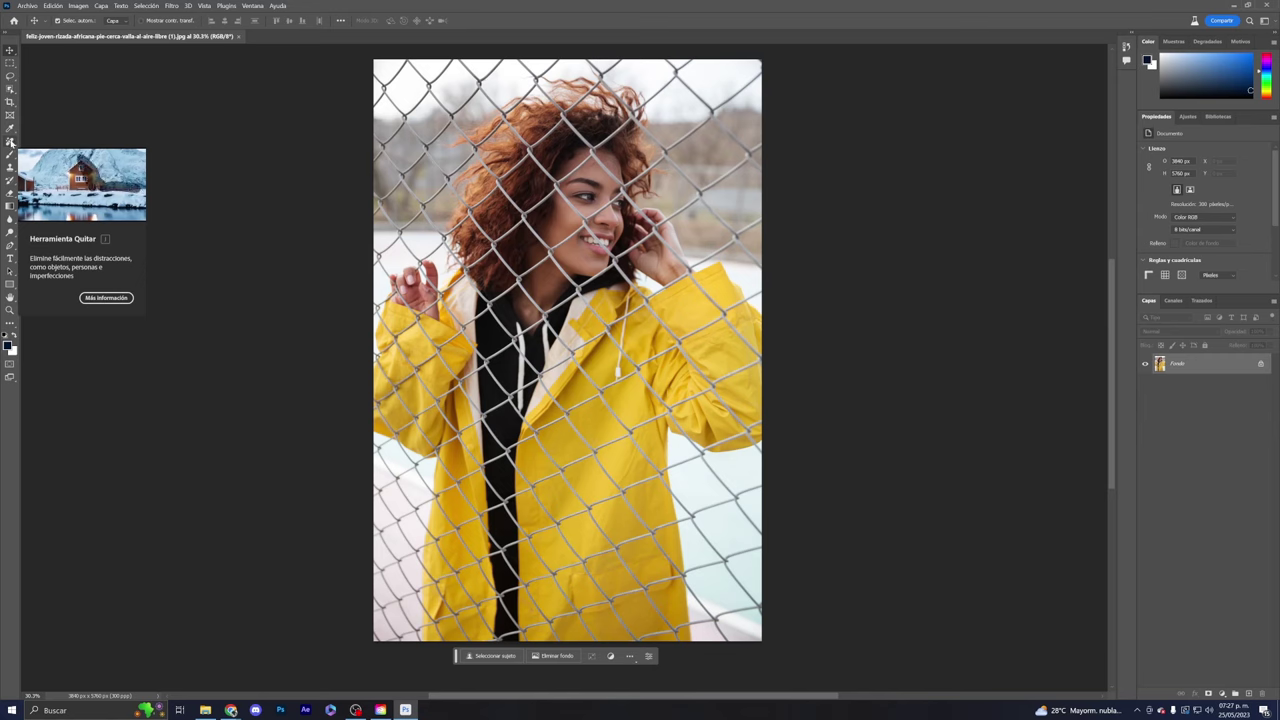
click(10, 143)
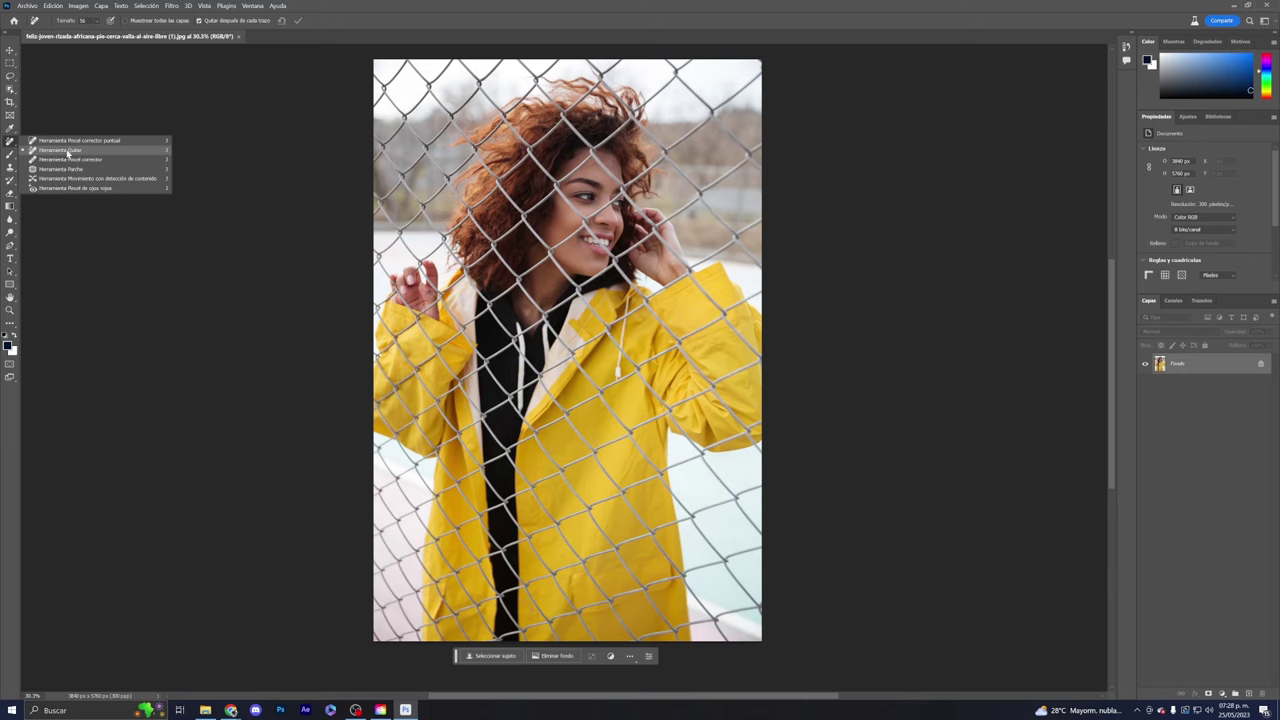
click(68, 151)
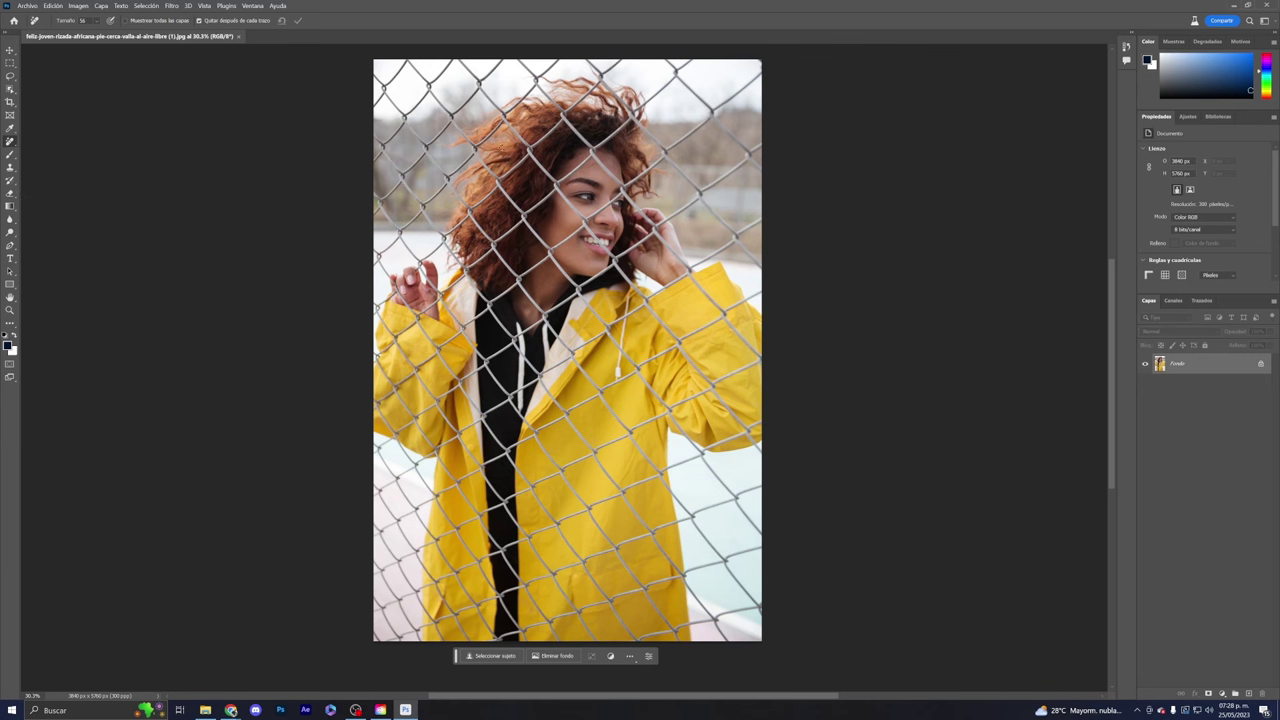
Step: Size the Remove brush and paint over the fence wires across the top of her hair
scroll(500, 228, up, 2)
scroll(505, 227, up, 3)
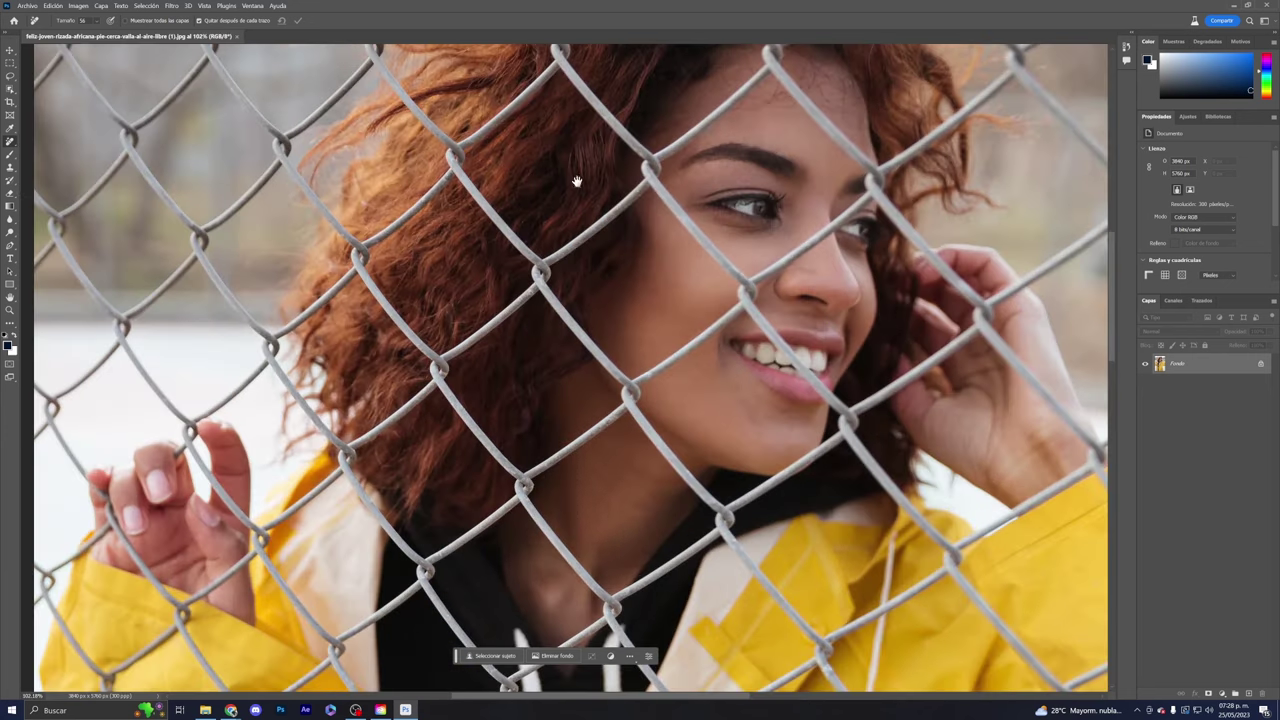
scroll(520, 226, up, 2)
drag(522, 226, 488, 230)
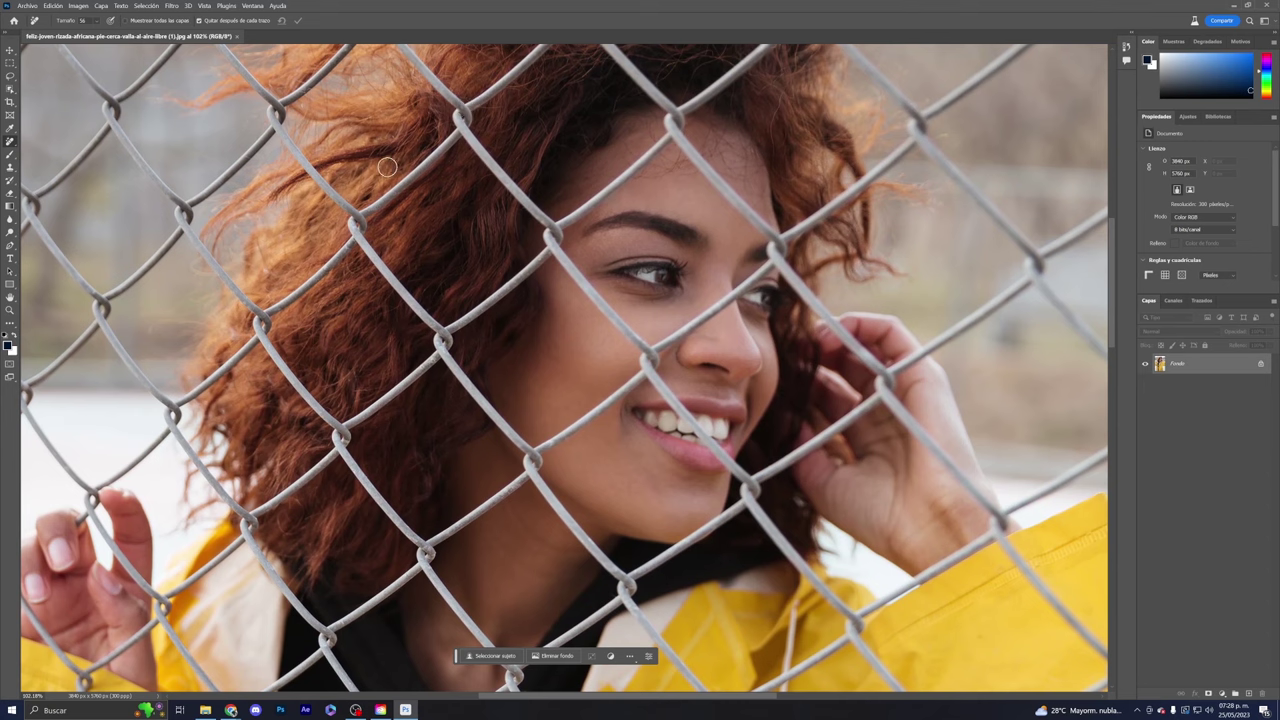
mouse_move(417, 195)
mouse_down()
mouse_move(543, 194)
mouse_move(417, 191)
mouse_move(418, 170)
mouse_move(360, 213)
mouse_move(437, 322)
mouse_up()
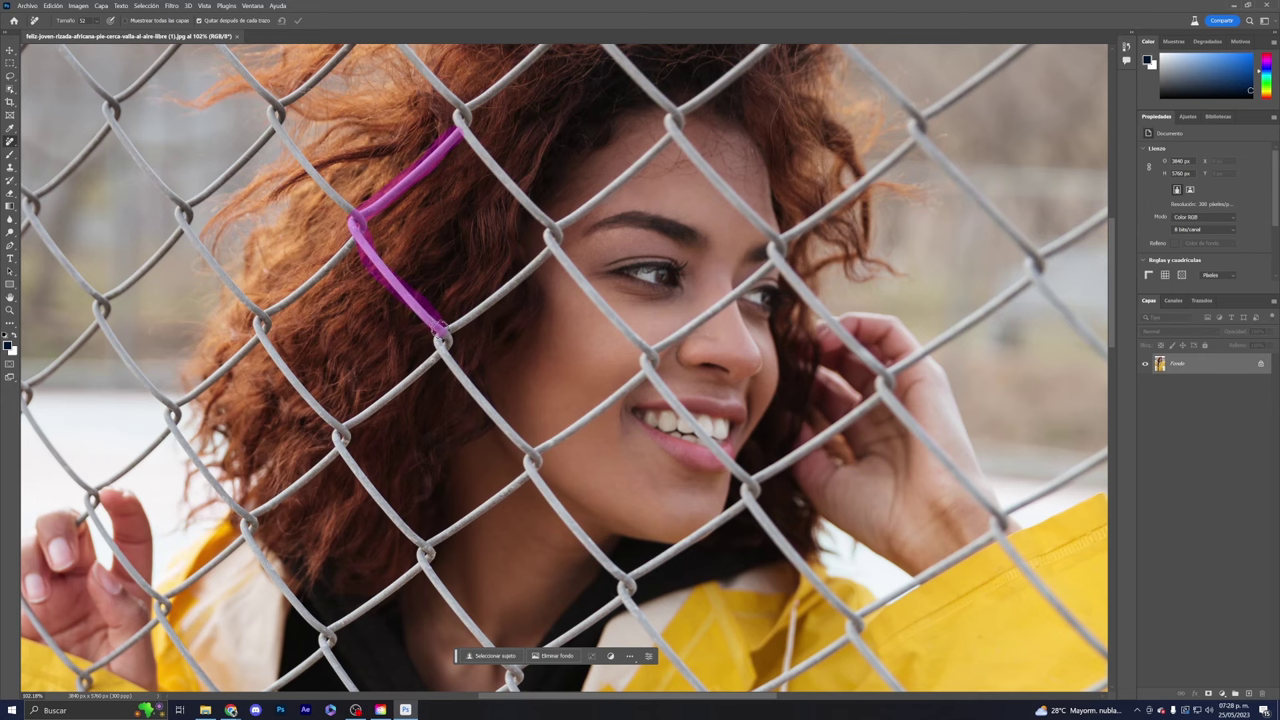
scroll(440, 195, down, 2)
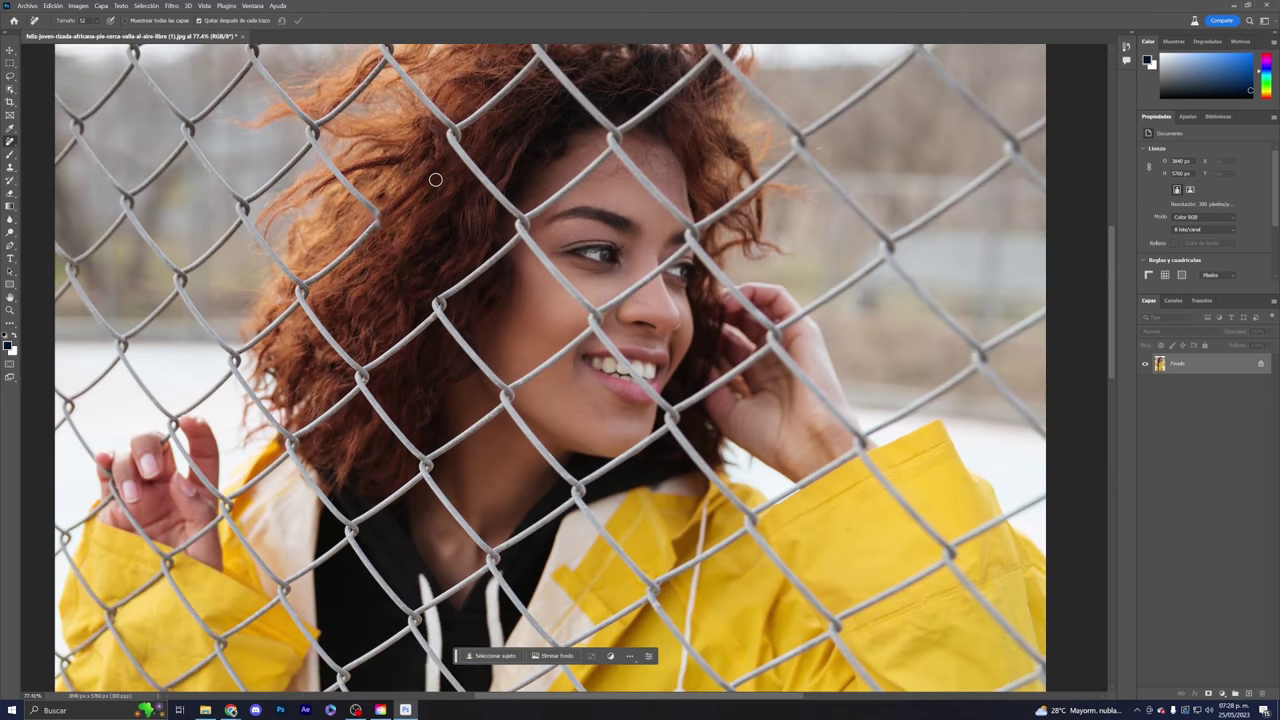
drag(494, 162, 503, 224)
drag(405, 130, 464, 200)
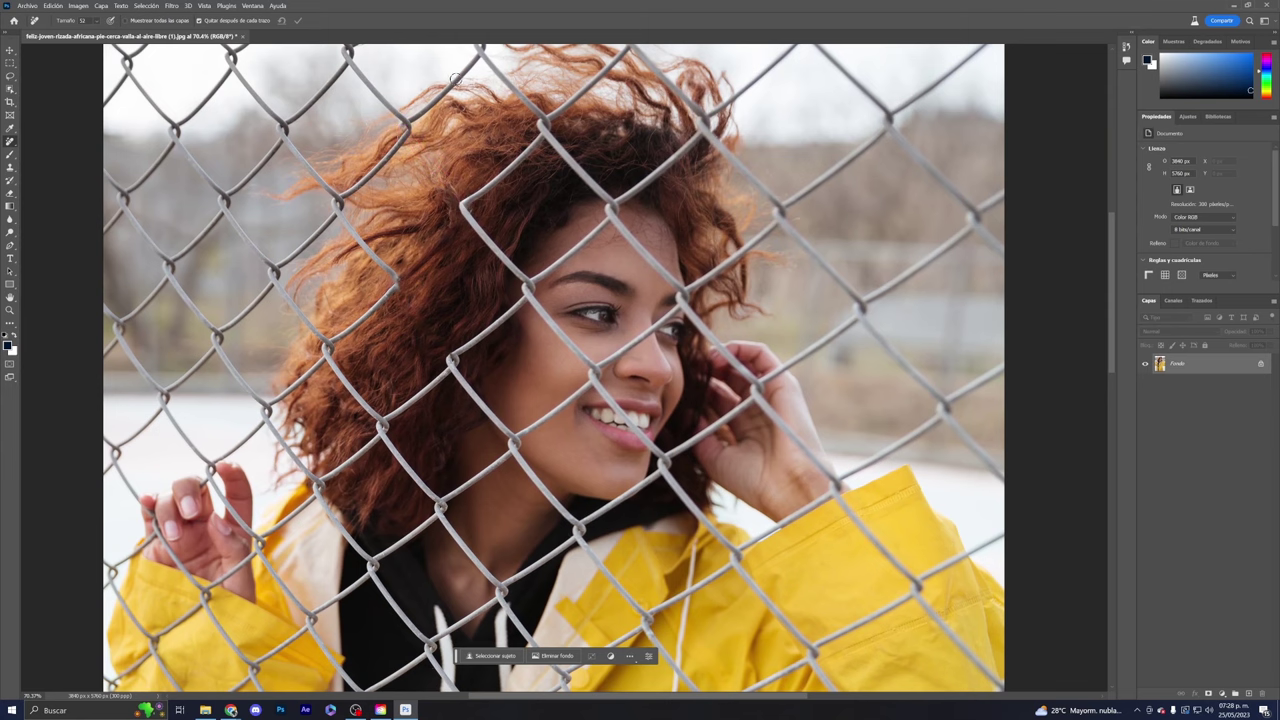
drag(479, 50, 440, 92)
Step: Mark the fence wire across her cheek and another crossing her hair
scroll(548, 206, down, 2)
scroll(548, 206, down, 1)
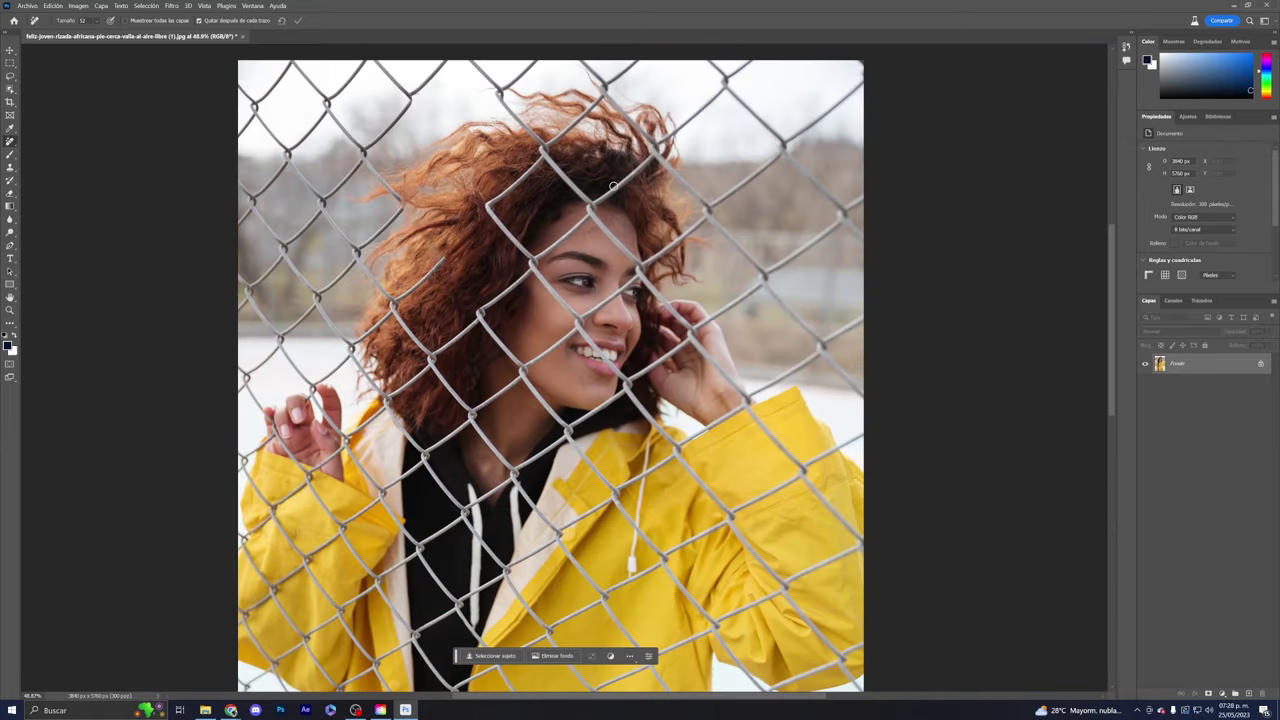
scroll(530, 264, up, 2)
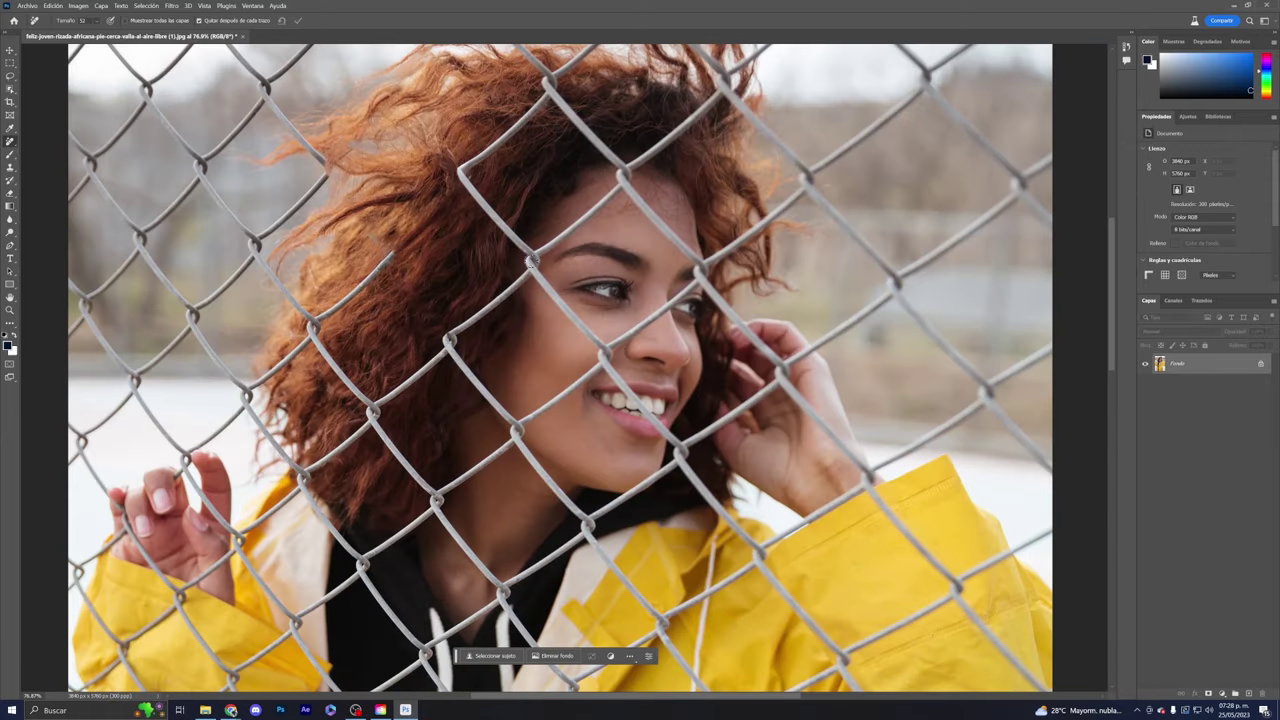
drag(548, 288, 591, 337)
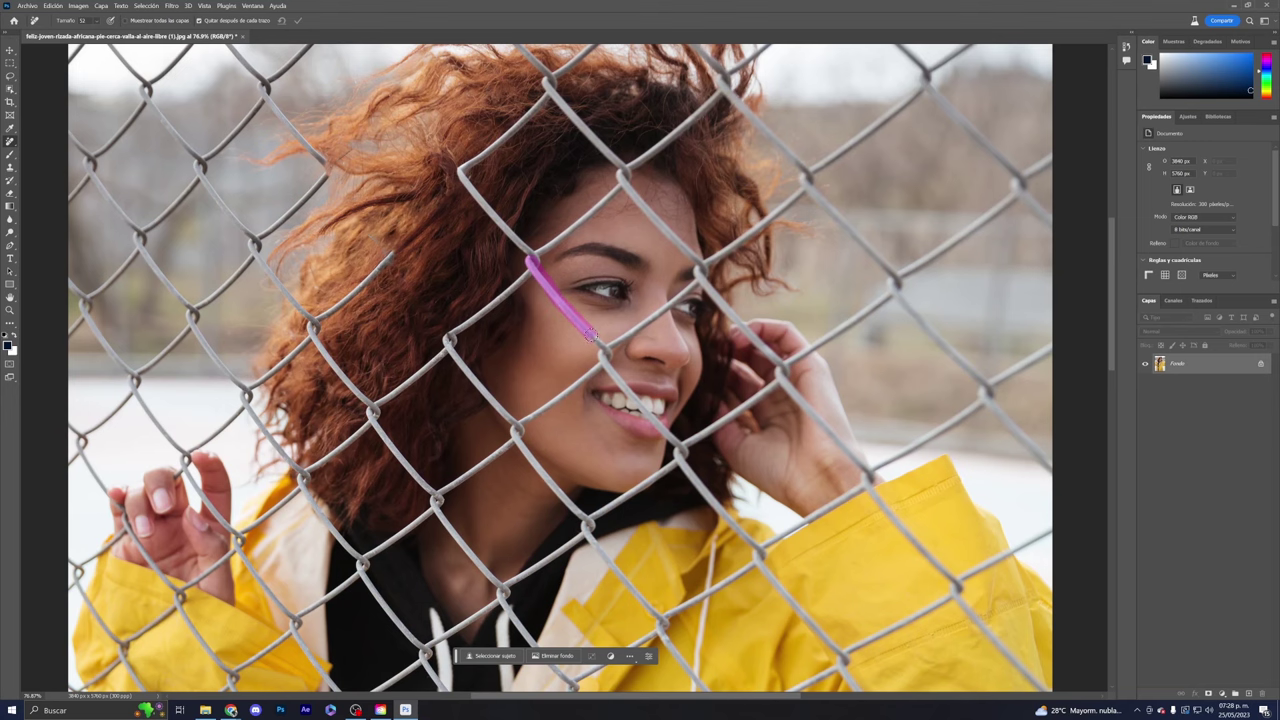
drag(548, 90, 460, 174)
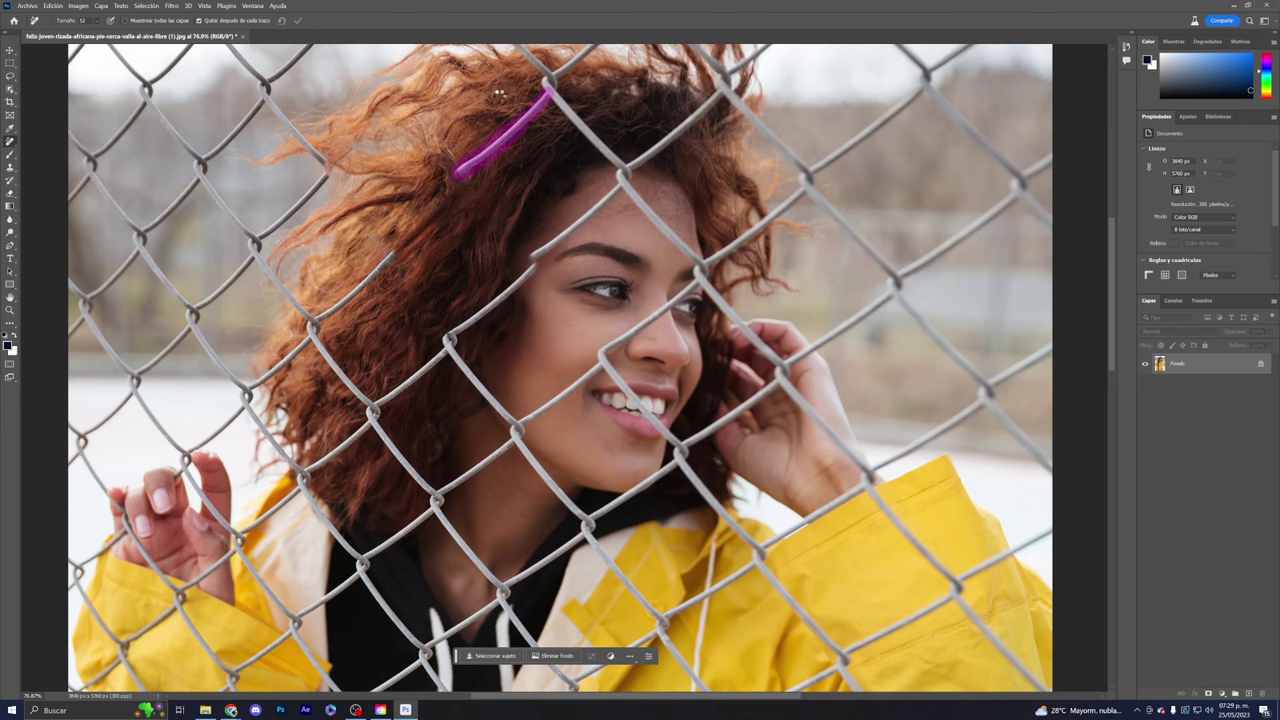
Step: Mark the remaining wire segments on the left of her hair and apply the removal
scroll(454, 160, down, 1)
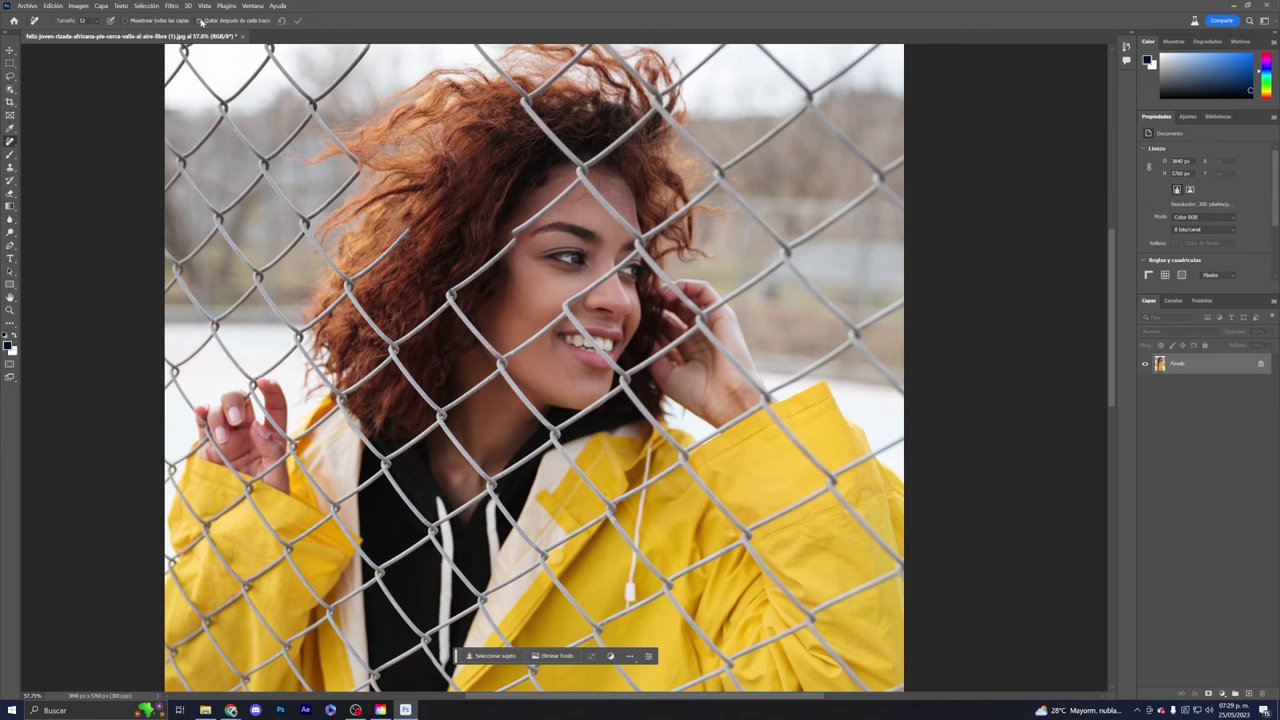
scroll(542, 191, up, 2)
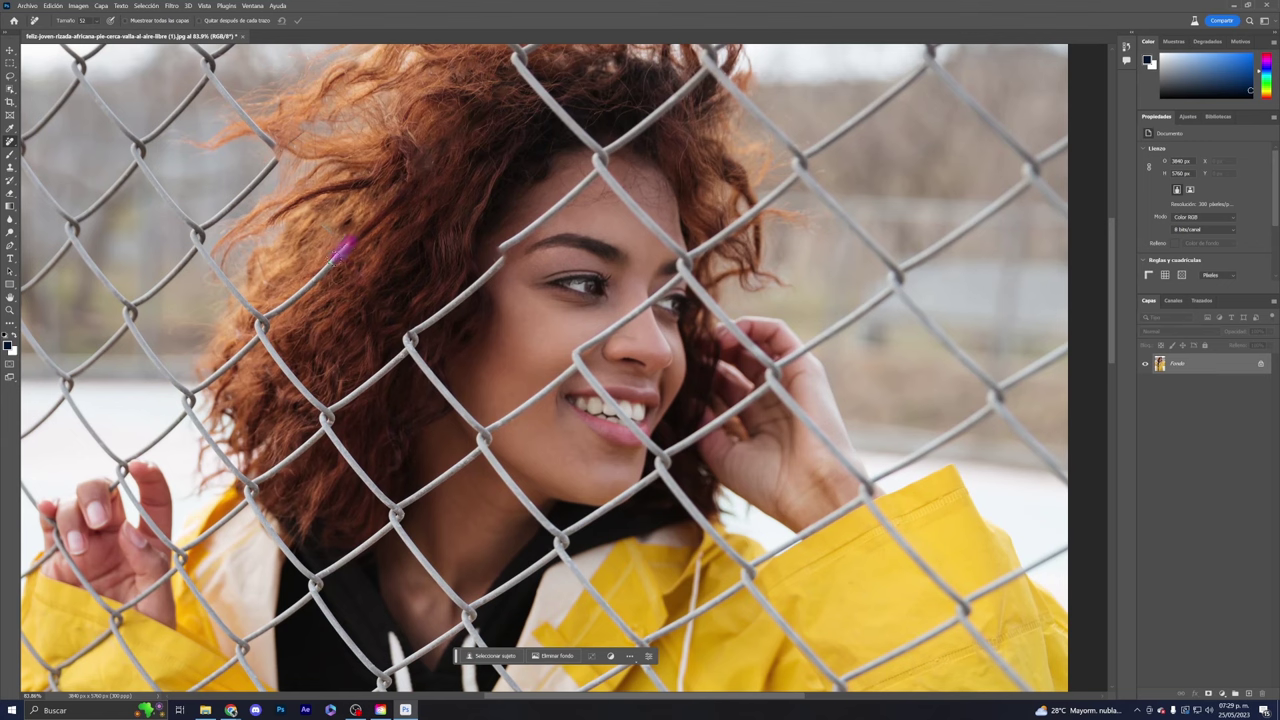
drag(310, 280, 283, 305)
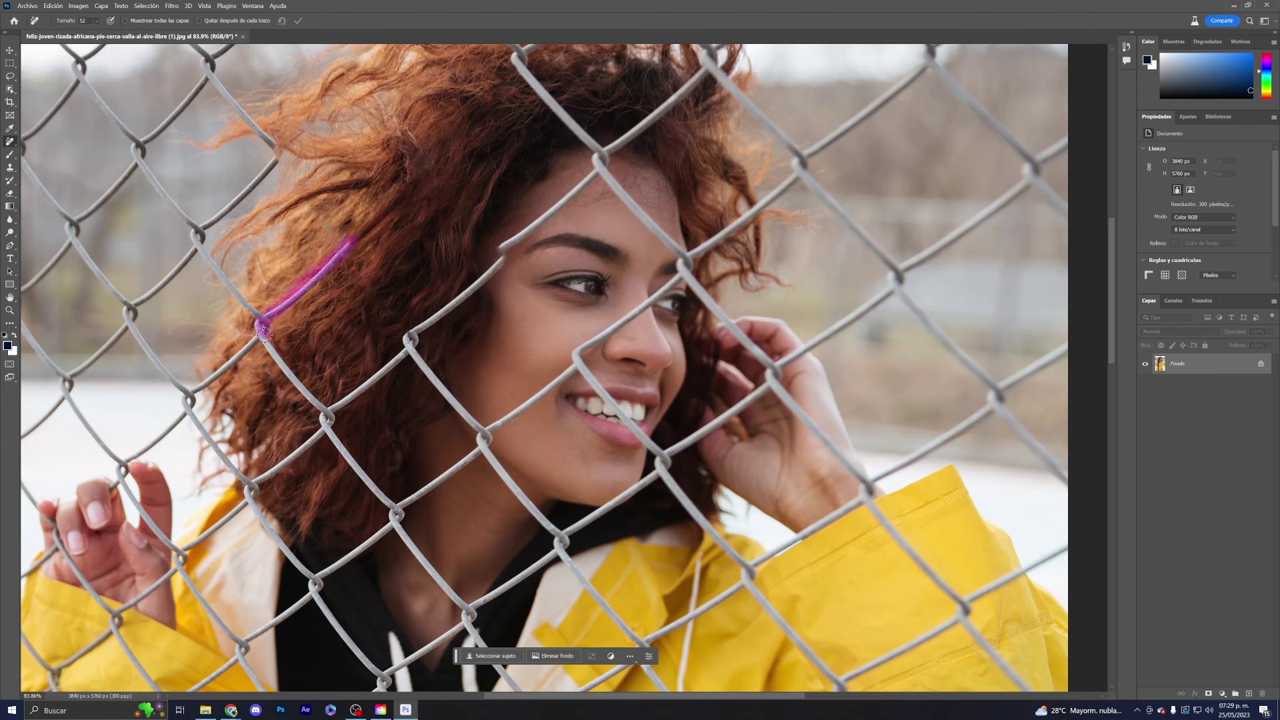
drag(264, 331, 325, 410)
drag(408, 343, 258, 477)
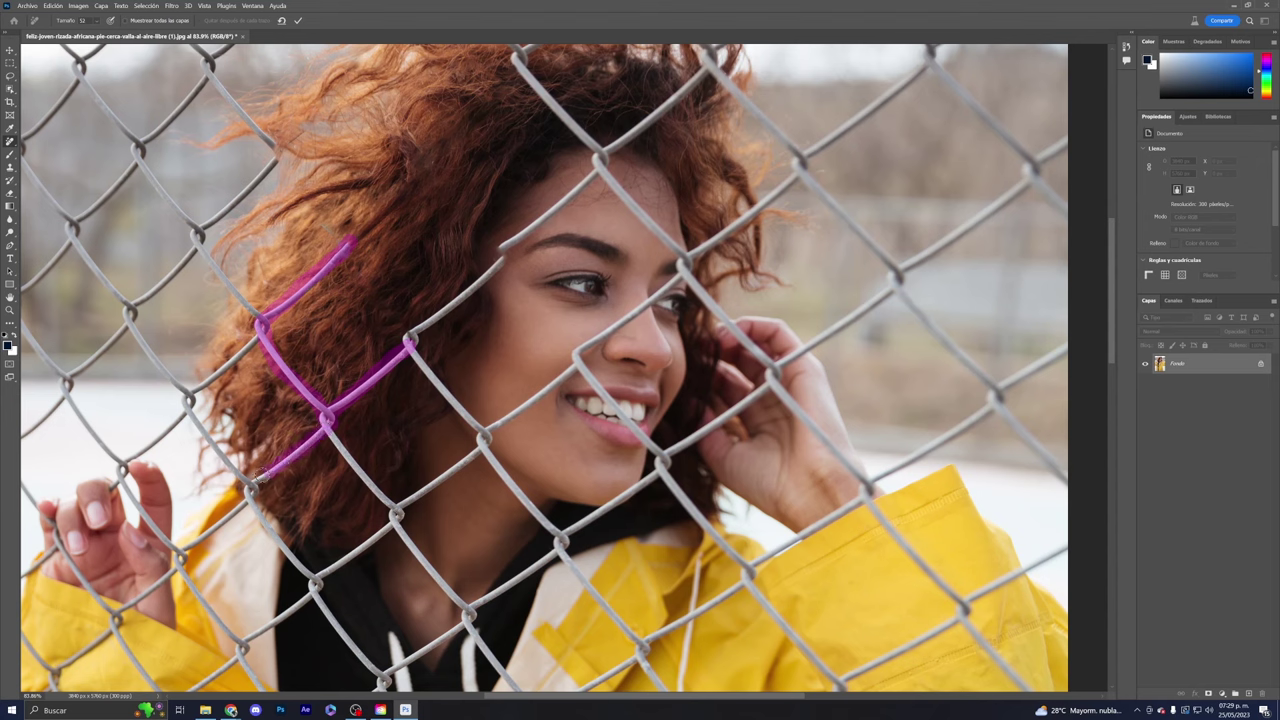
drag(330, 438, 396, 514)
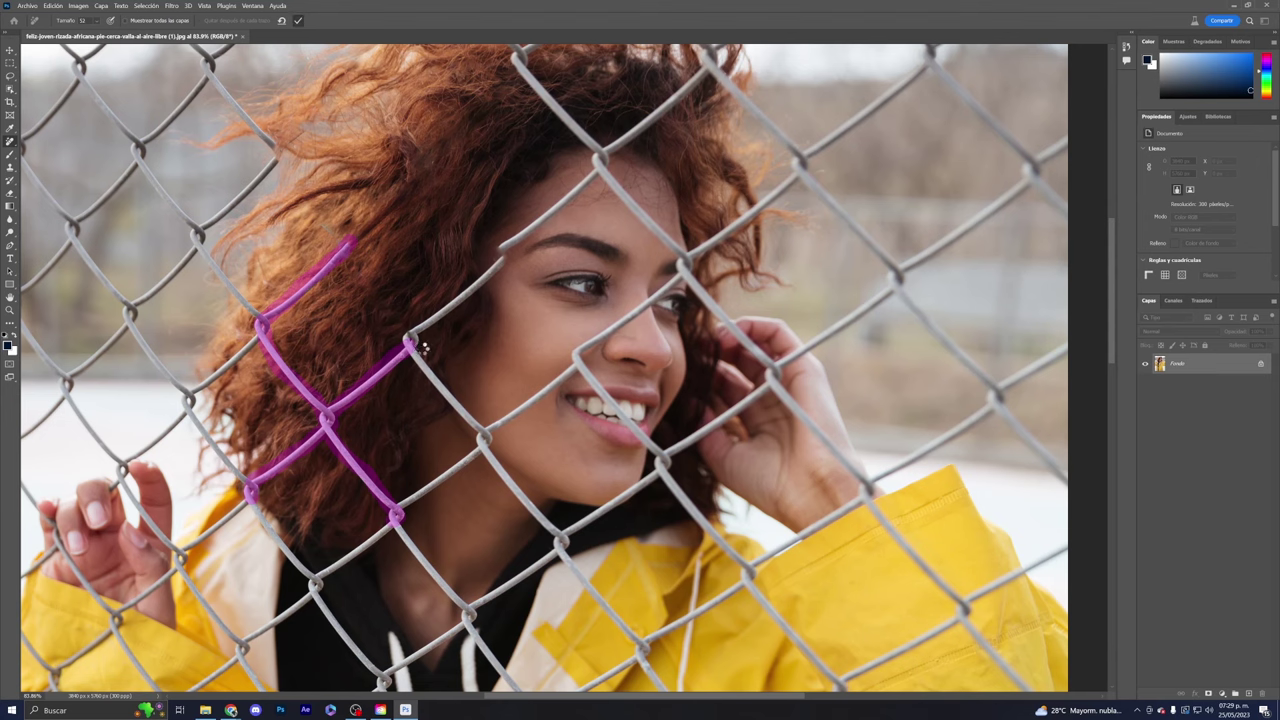
key(Return)
scroll(422, 347, down, 1)
scroll(431, 323, down, 1)
scroll(369, 257, down, 1)
Step: Frame the forest road and lasso a selection around the hiker
scroll(410, 243, down, 1)
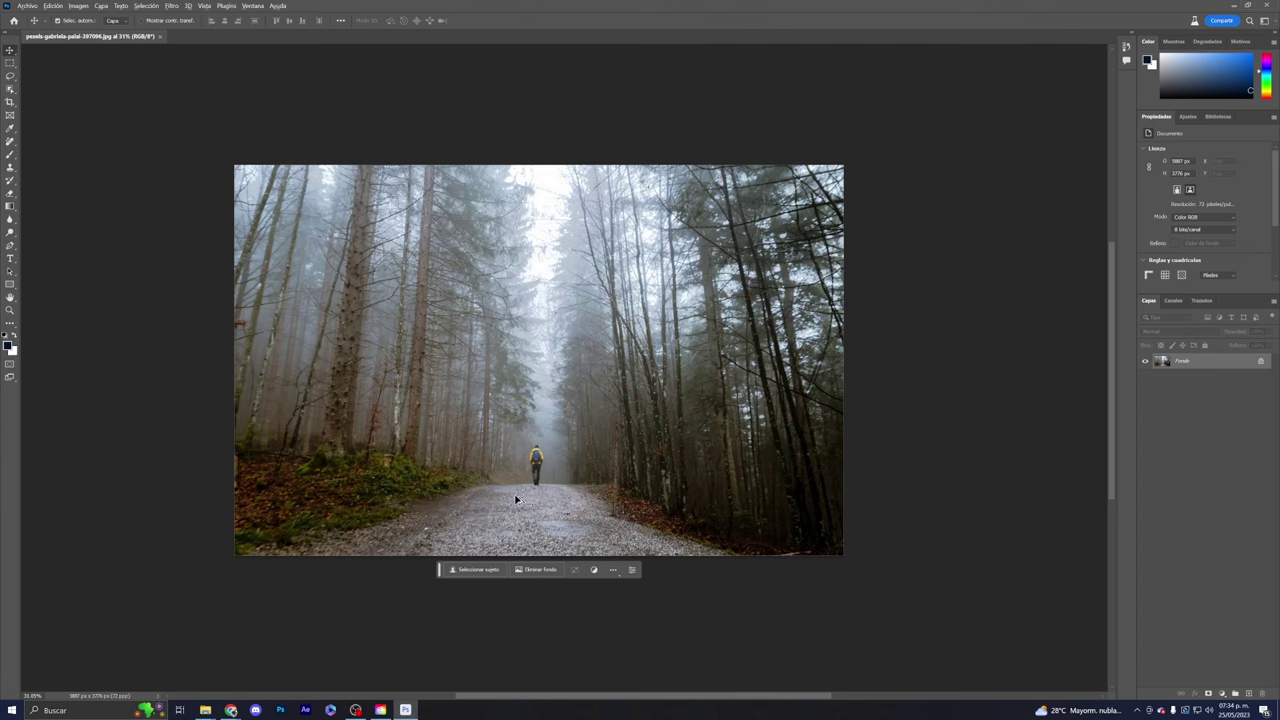
scroll(518, 502, up, 1)
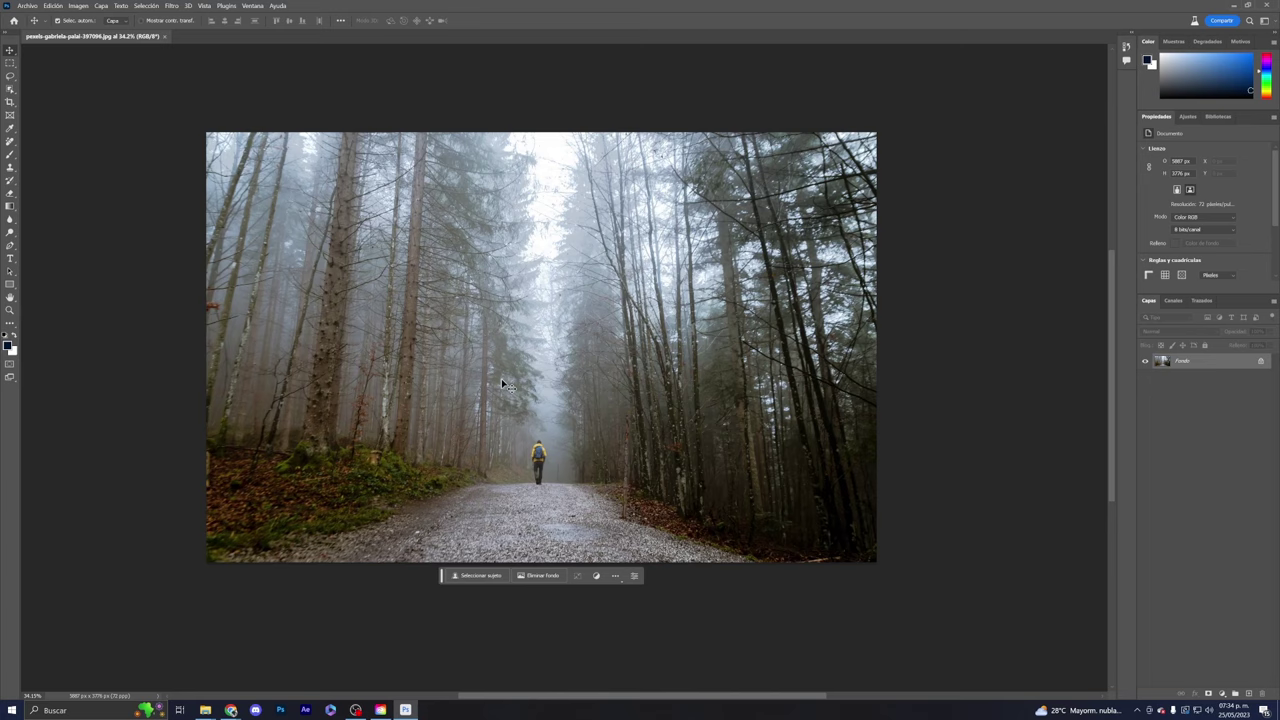
drag(471, 357, 500, 352)
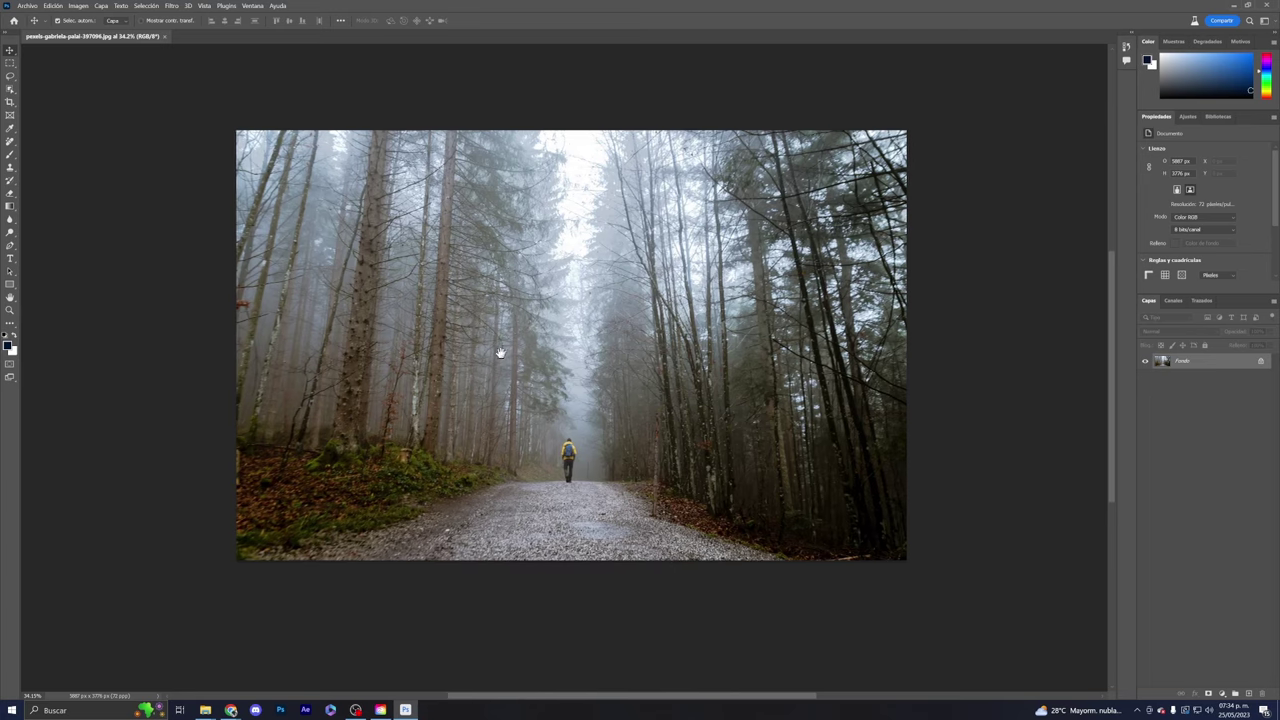
scroll(578, 478, up, 1)
scroll(576, 478, down, 1)
drag(508, 340, 490, 352)
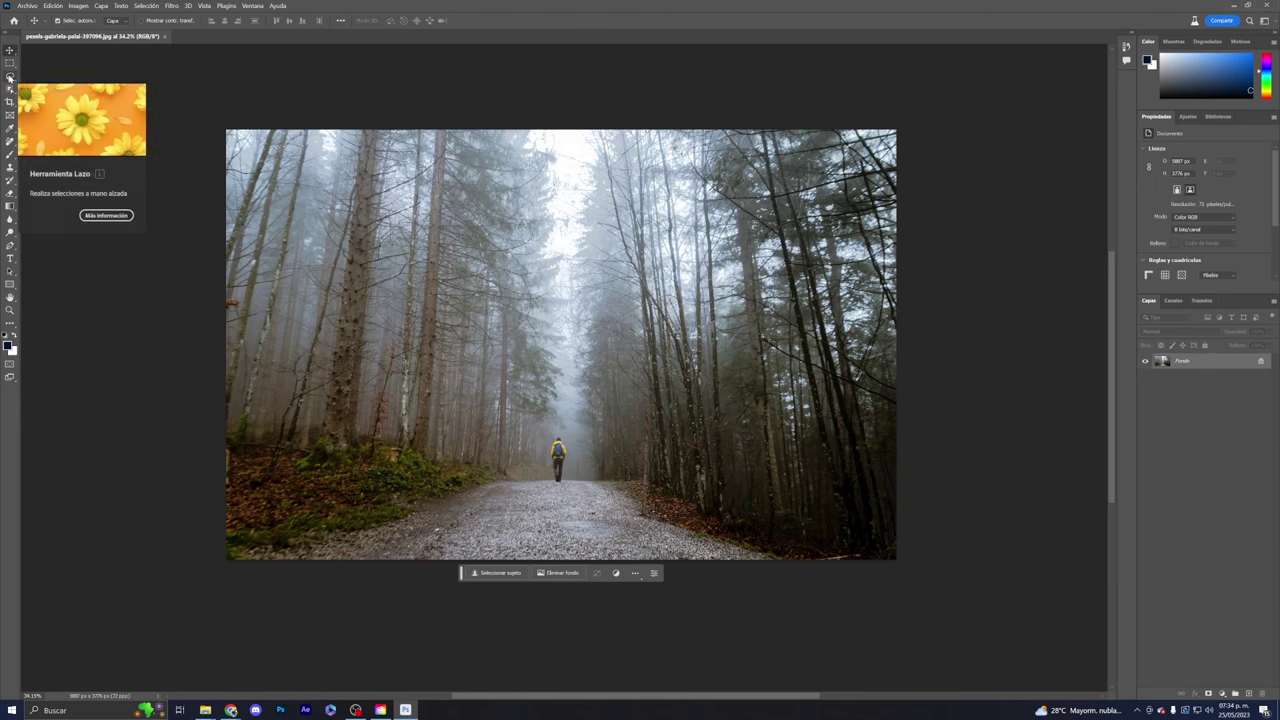
click(10, 77)
mouse_move(563, 437)
mouse_down()
mouse_move(562, 497)
mouse_move(562, 432)
mouse_up()
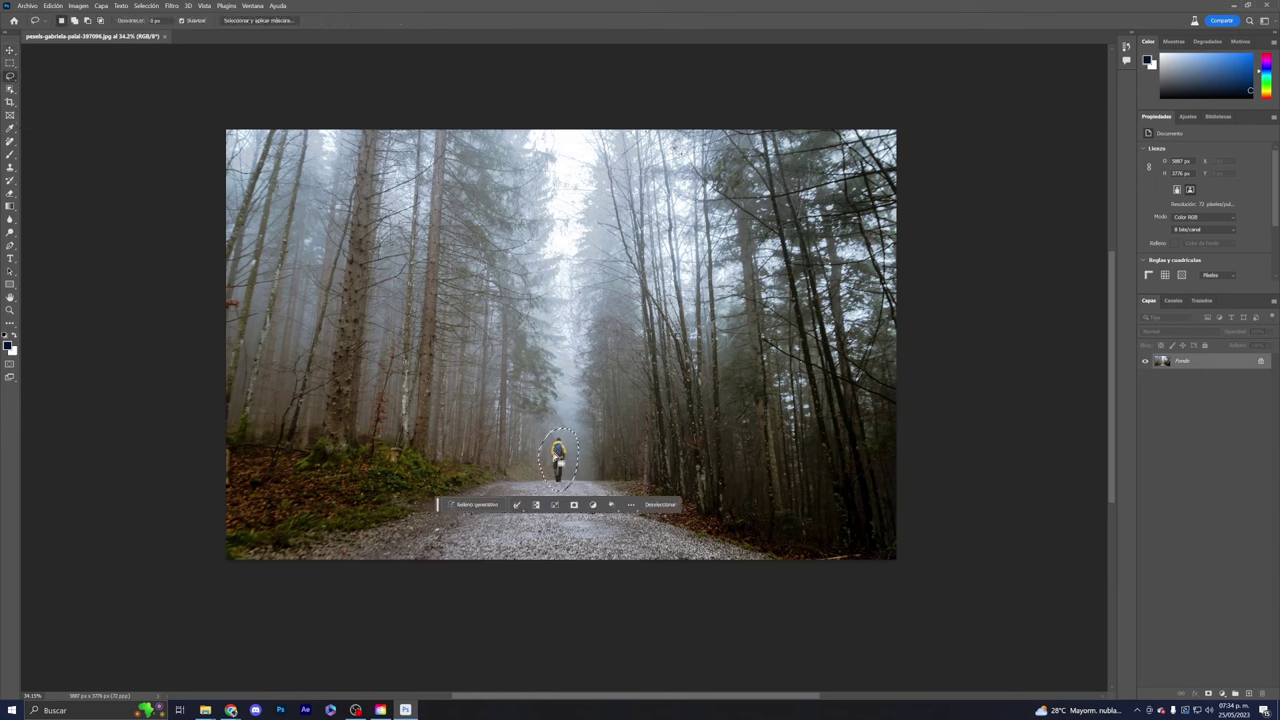
Step: Generate a prompt-free fill over the hiker, keep the third variation, then select Fondo
click(474, 505)
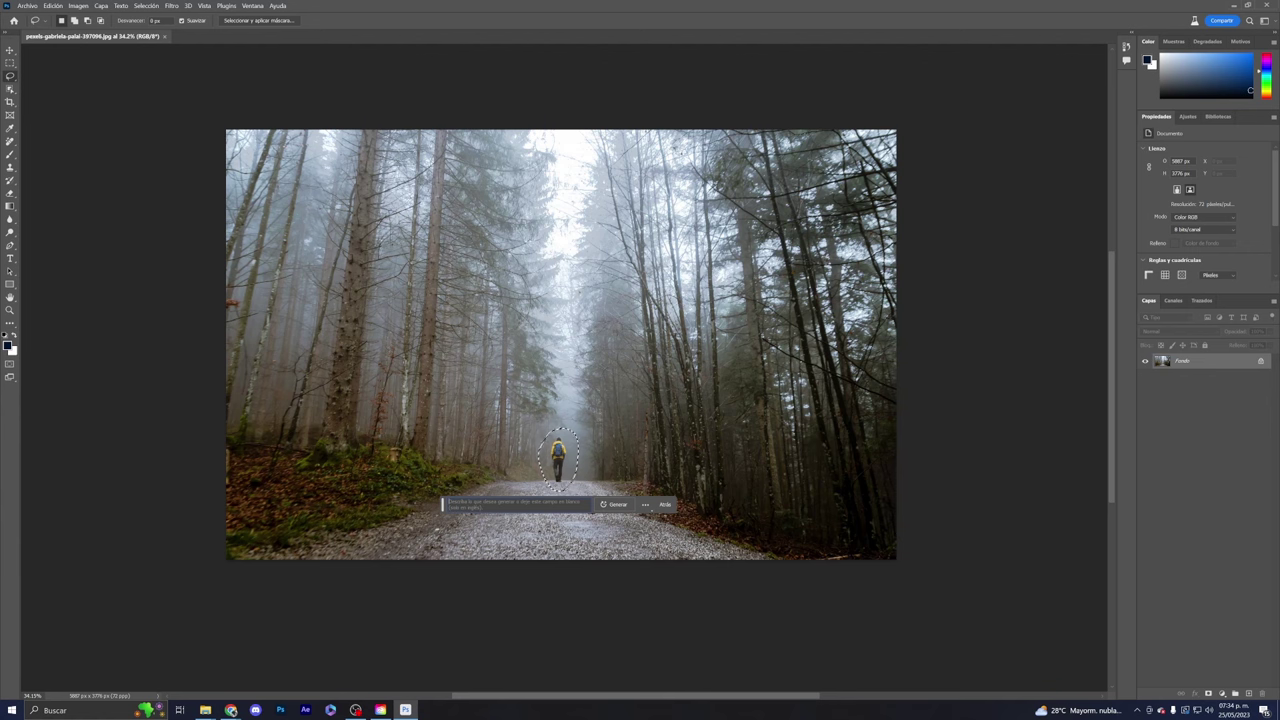
click(616, 505)
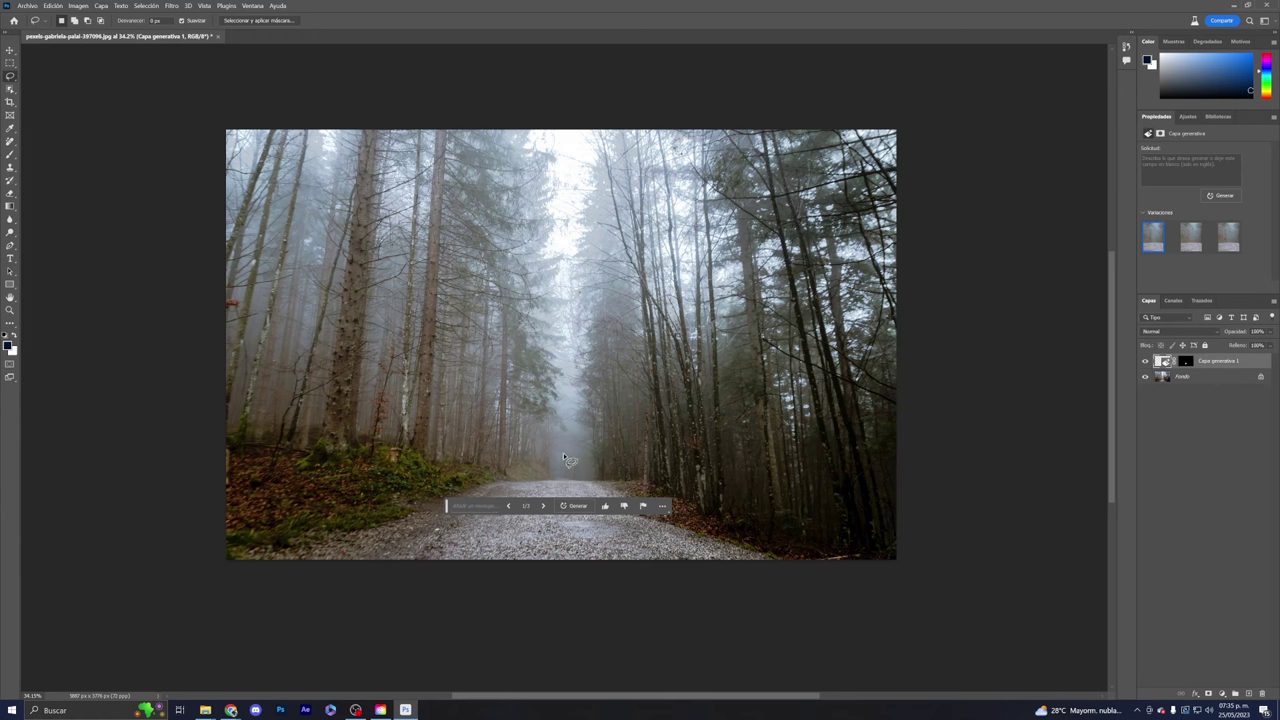
scroll(567, 462, up, 3)
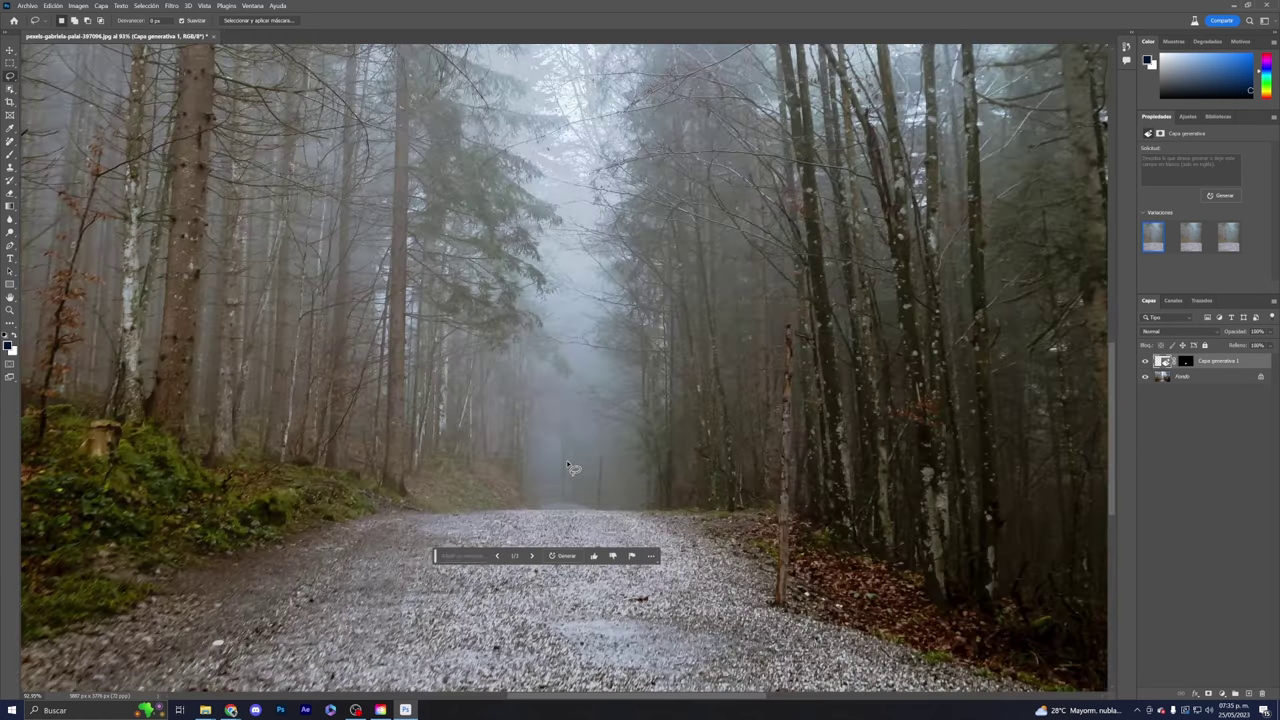
scroll(567, 462, up, 2)
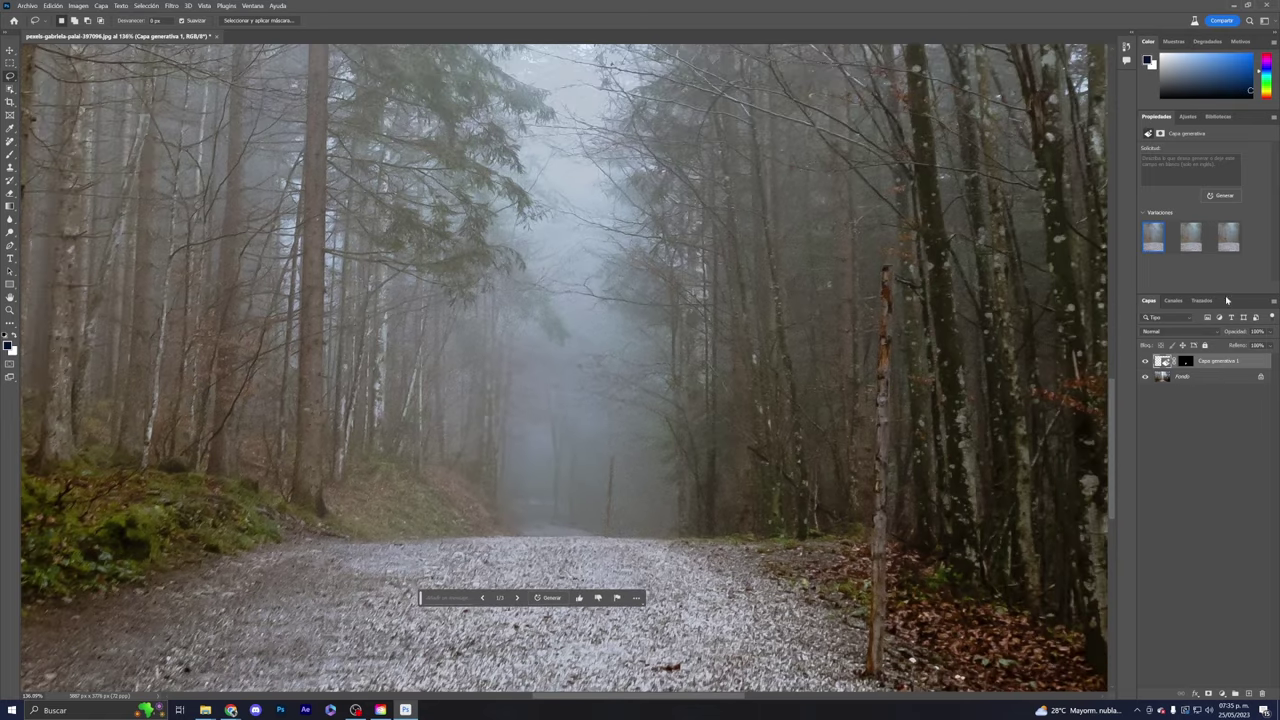
click(1193, 242)
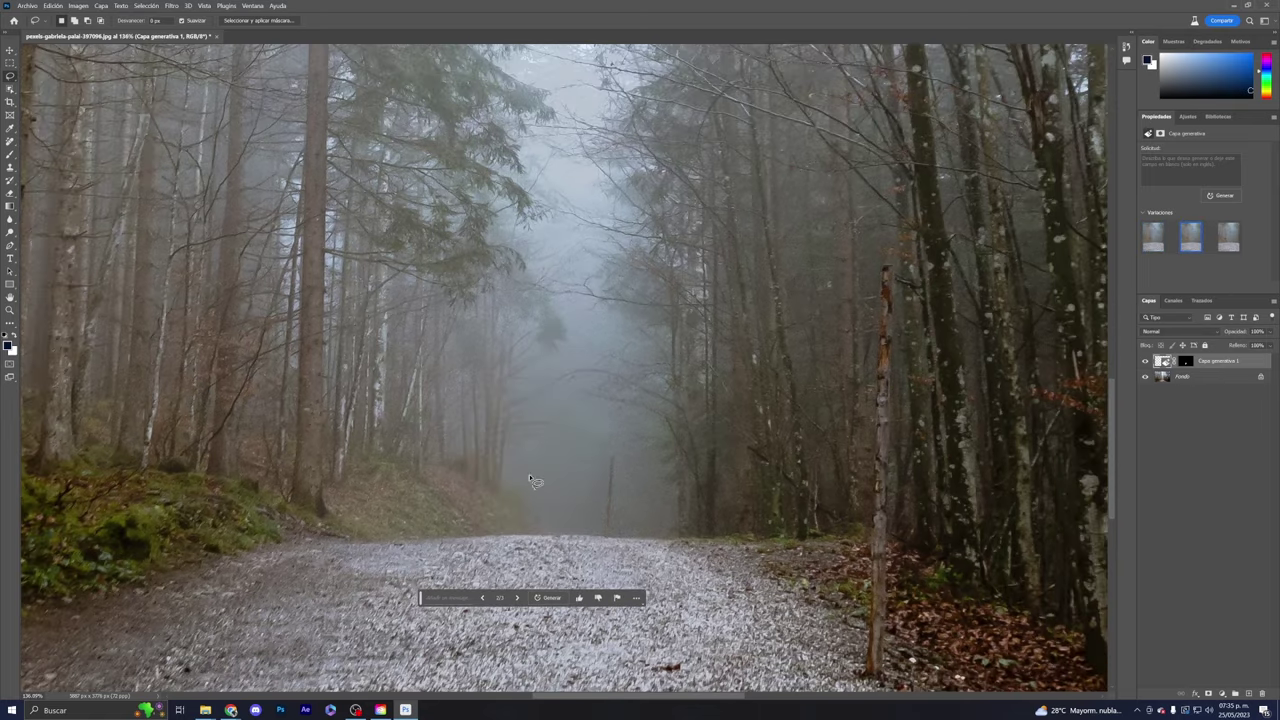
click(1228, 238)
scroll(678, 530, down, 2)
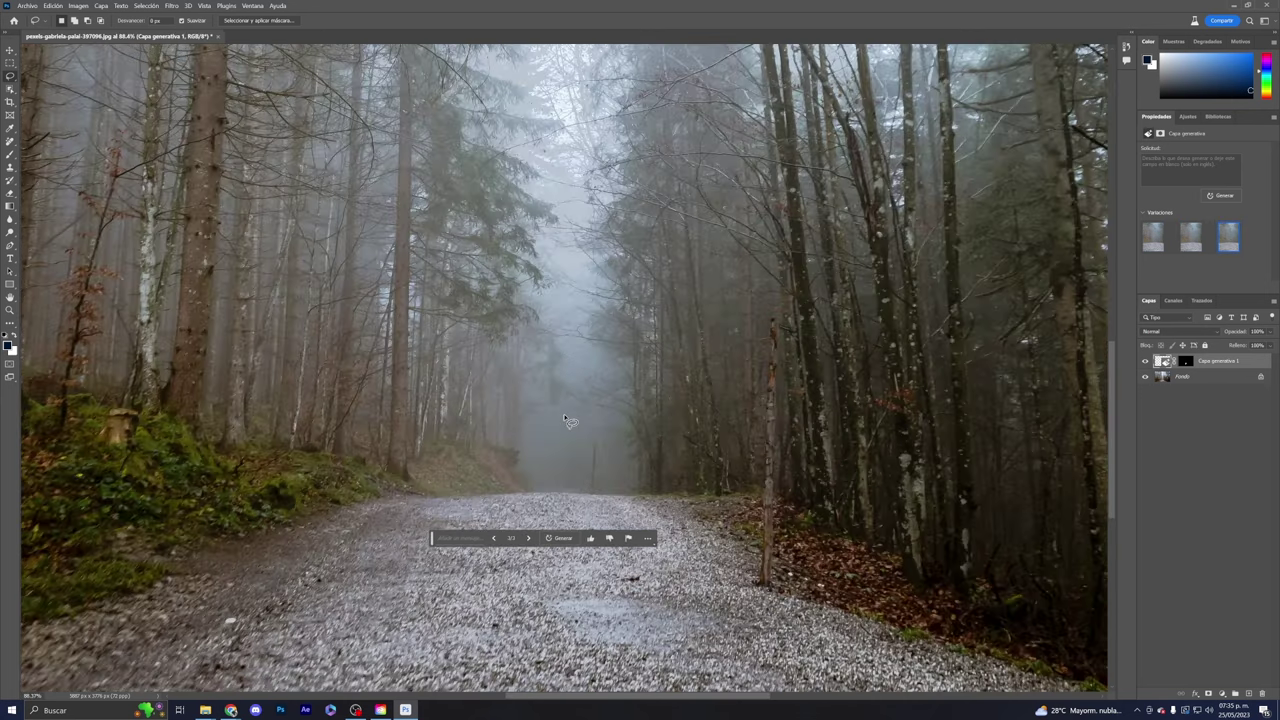
scroll(678, 530, down, 2)
scroll(678, 530, down, 2)
key(alt+bracketleft)
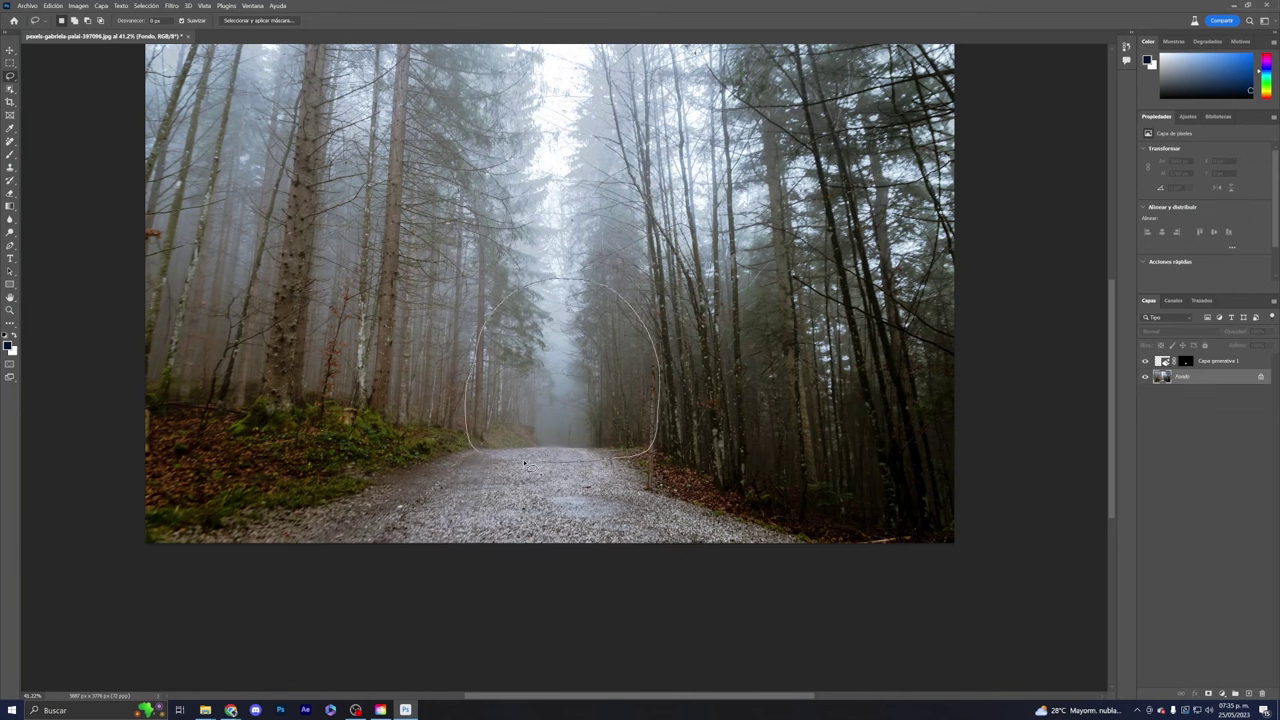
Step: Lasso the far end of the road and generate a house there
drag(475, 448, 472, 446)
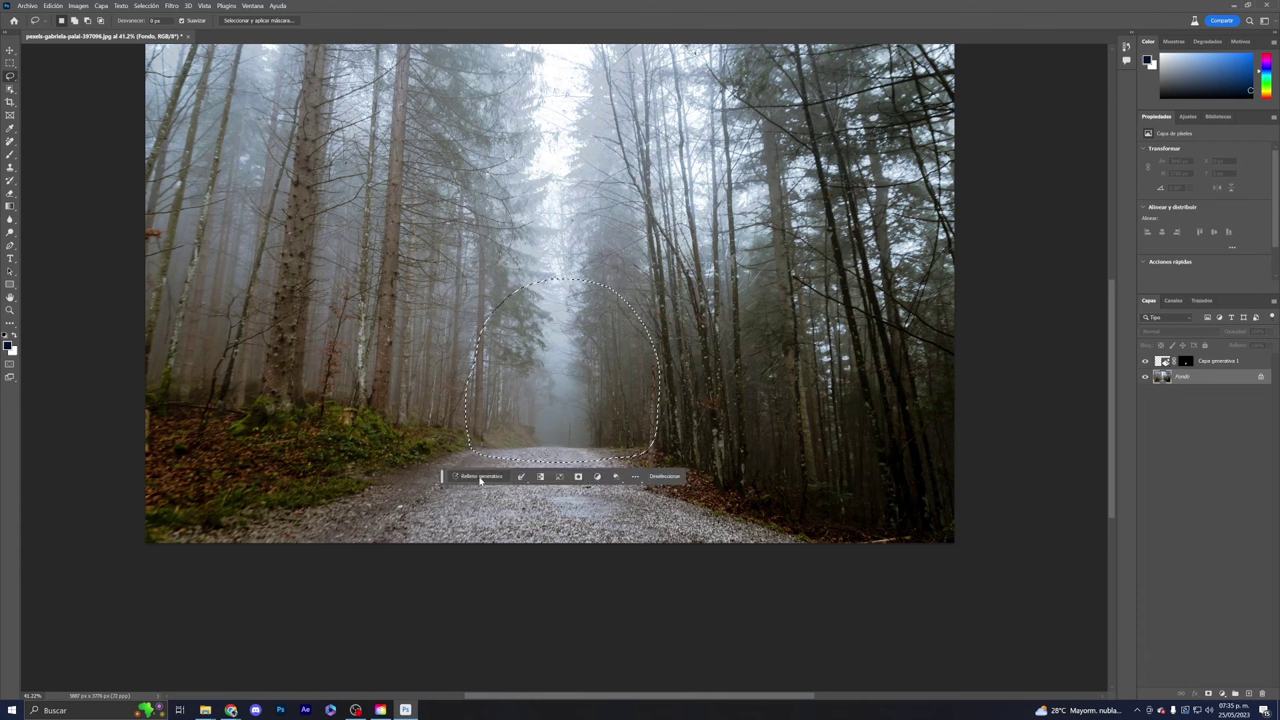
click(481, 477)
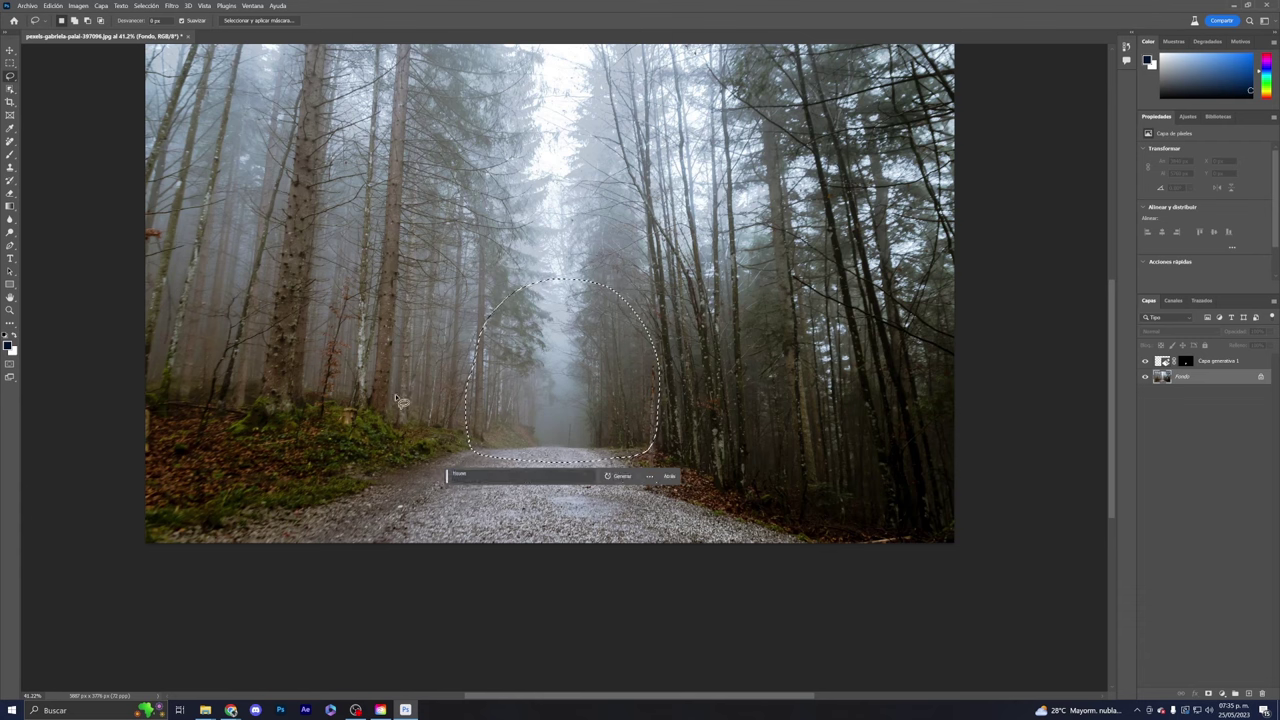
key(ctrl+a)
key(BackSpace)
click(624, 477)
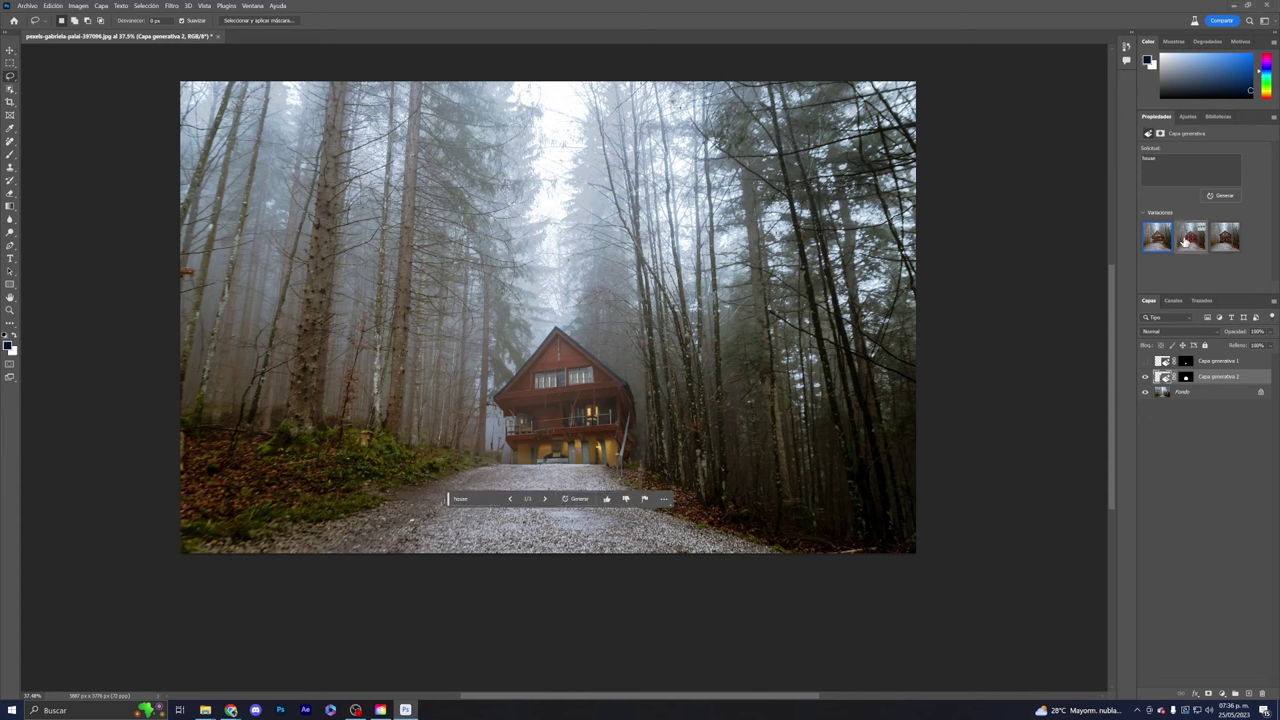
Step: Compare the house variations and keep the lit red-roofed cabin
click(1190, 242)
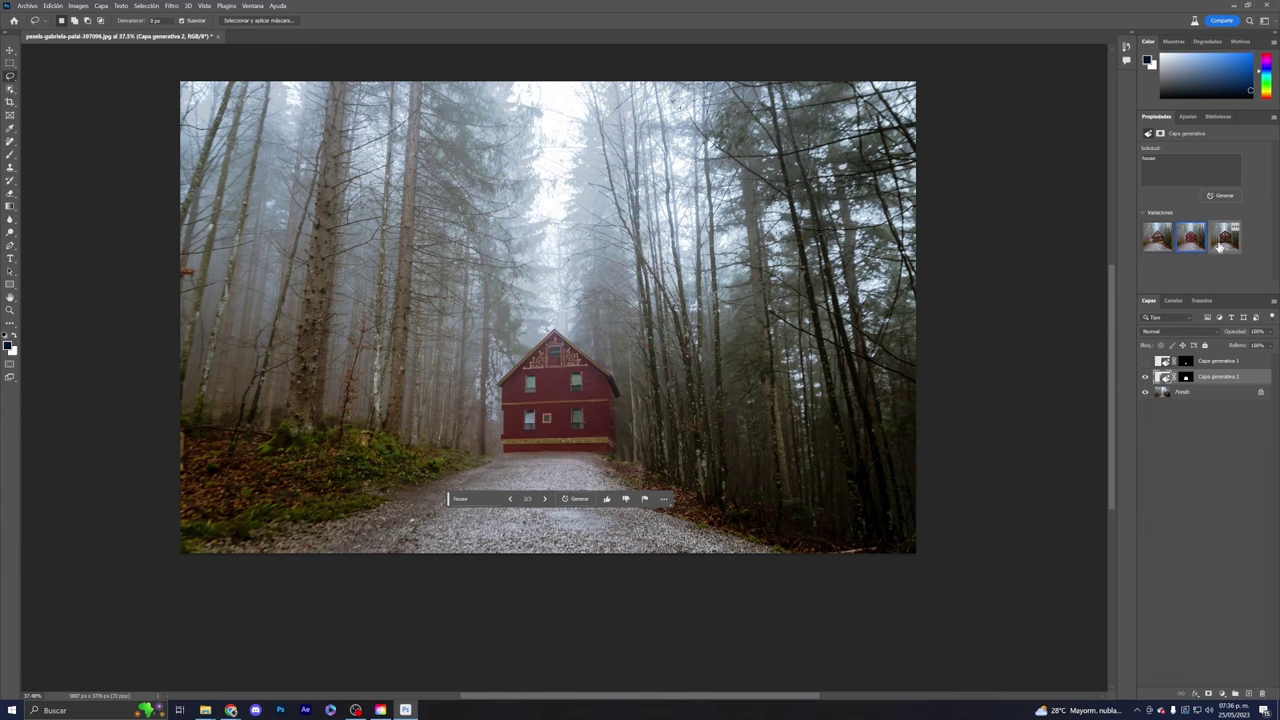
click(1219, 247)
scroll(551, 418, up, 2)
scroll(551, 418, down, 2)
scroll(551, 418, down, 1)
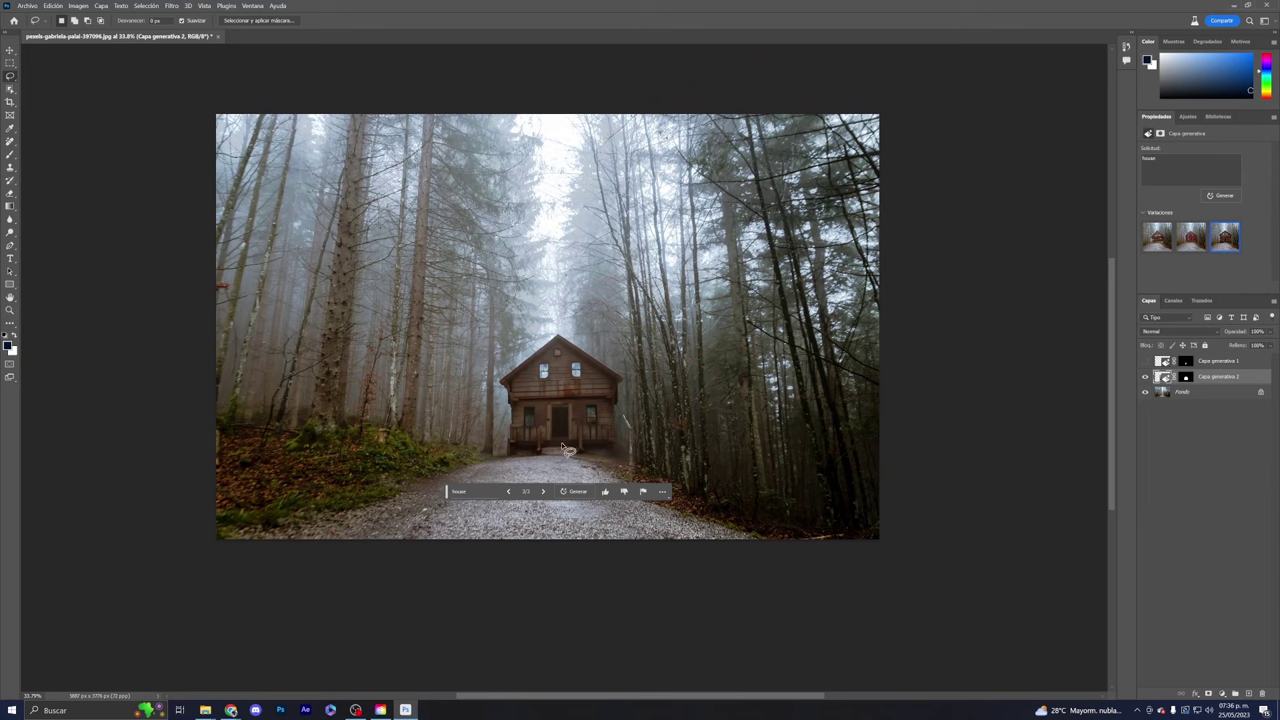
click(1157, 240)
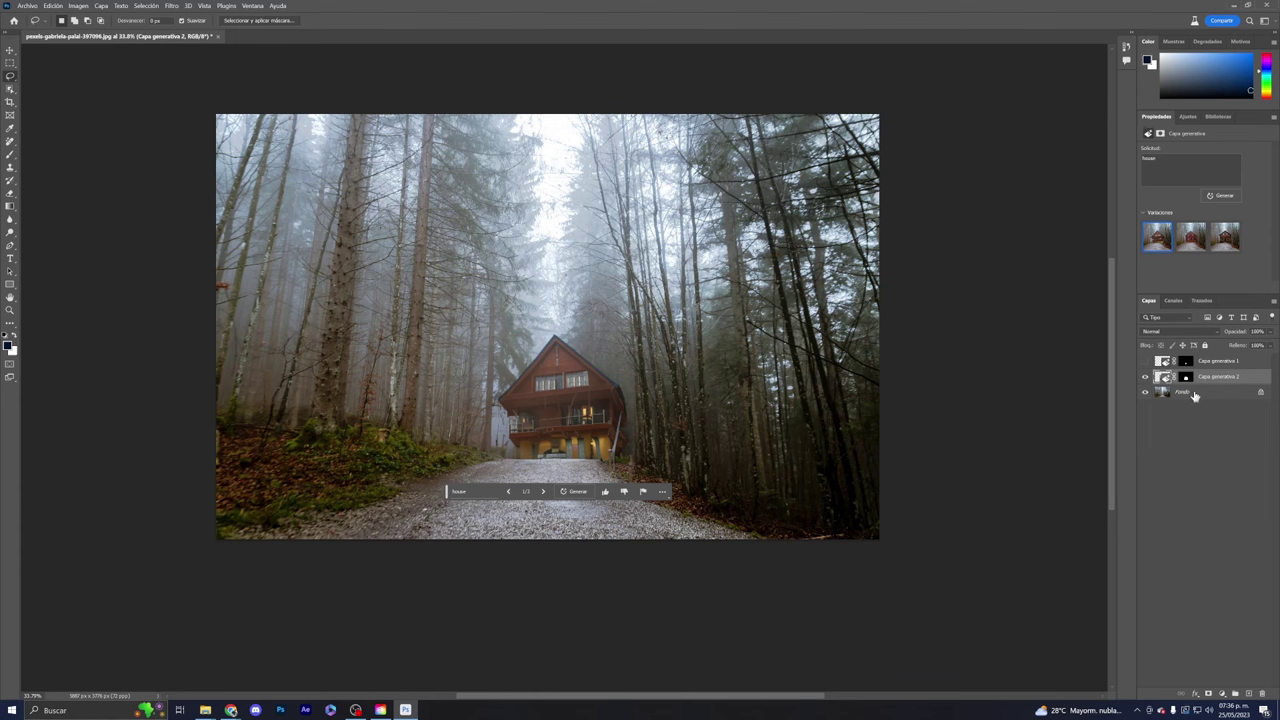
Step: Select the Fondo layer, lasso the path left of the house and generate a dog
click(1193, 393)
mouse_move(503, 437)
mouse_down()
mouse_move(438, 452)
mouse_move(428, 502)
mouse_up()
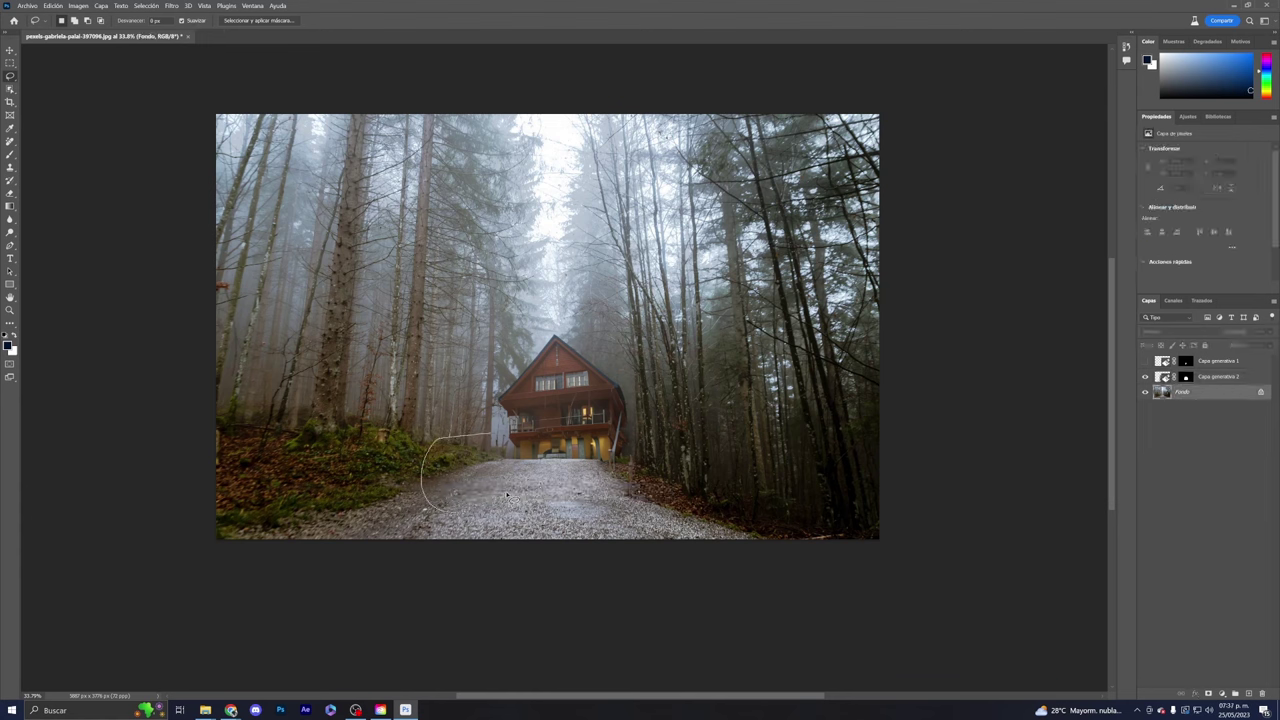
drag(503, 438, 506, 446)
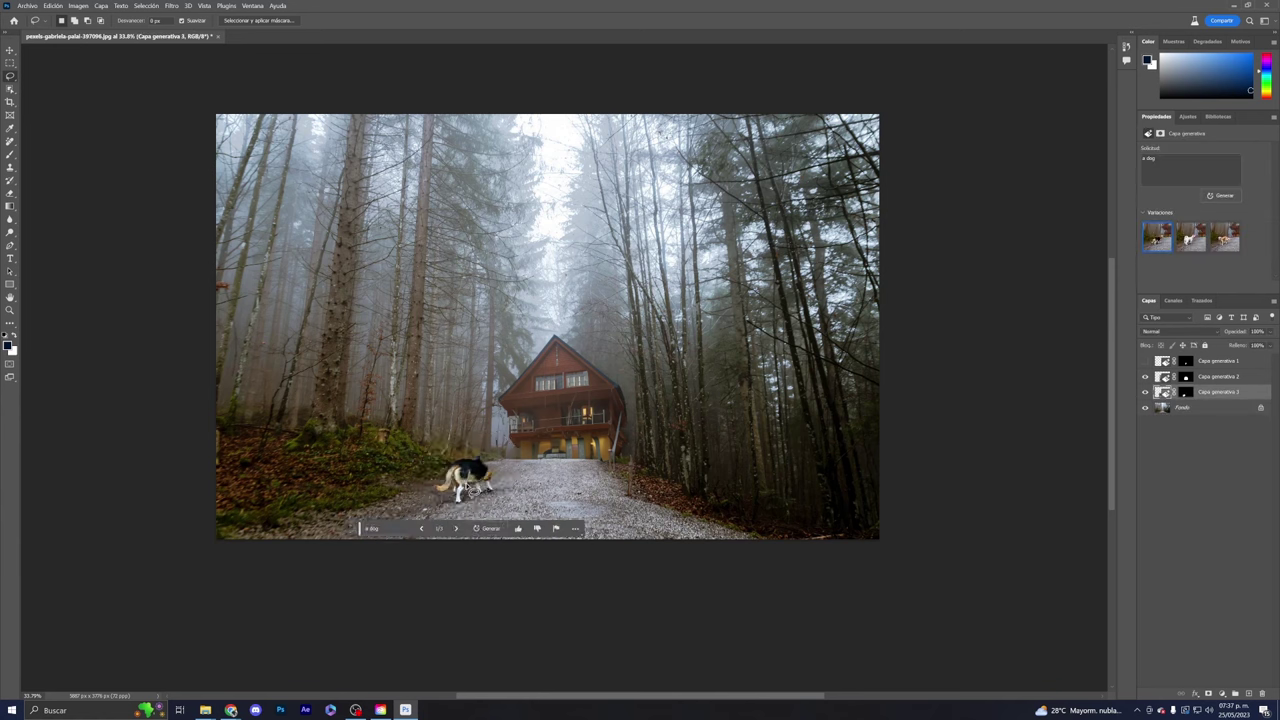
scroll(470, 478, up, 3)
scroll(490, 466, down, 2)
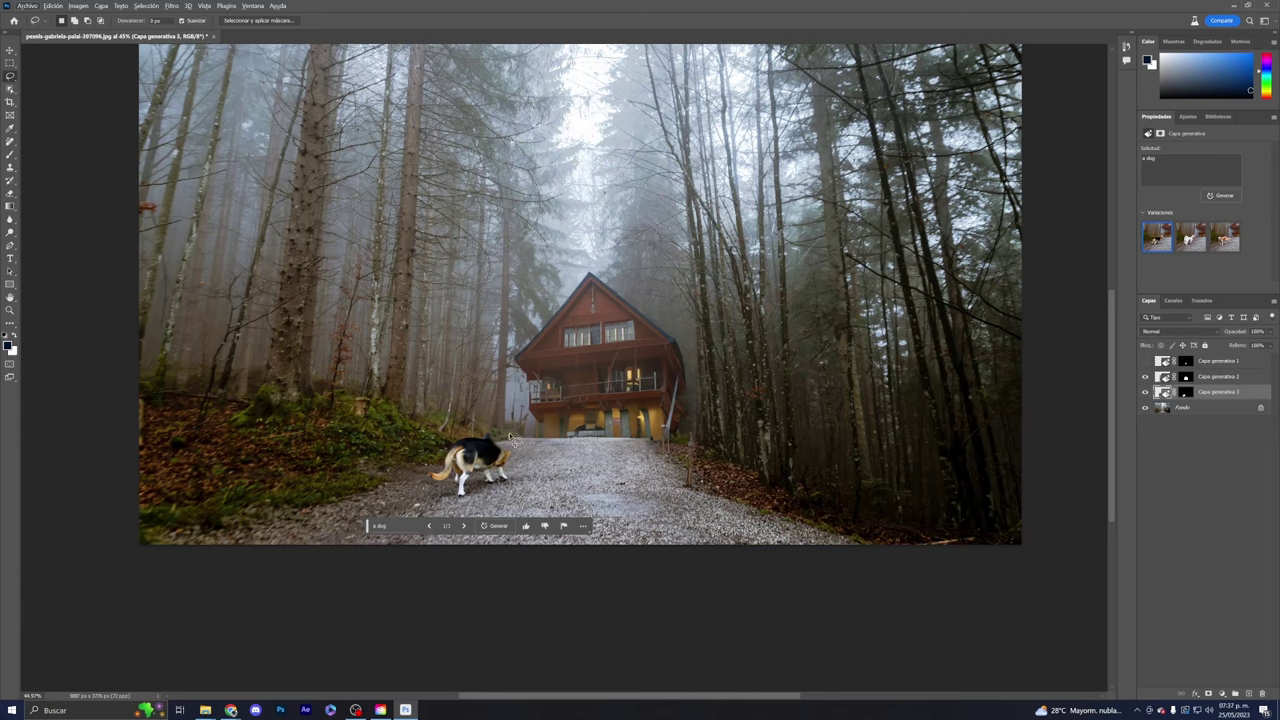
Step: Try the white and tan dogs, generate more variations, and pick the white fluffy dog
click(1191, 240)
scroll(560, 418, down, 1)
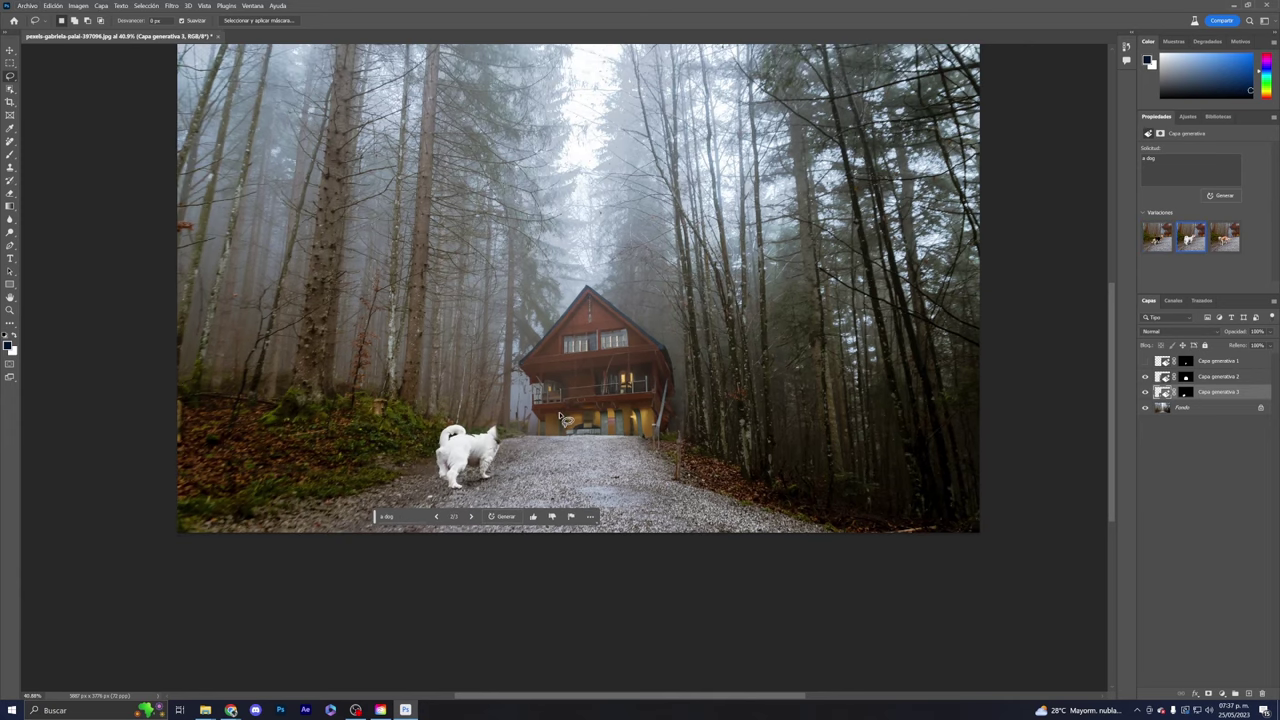
drag(505, 436, 474, 489)
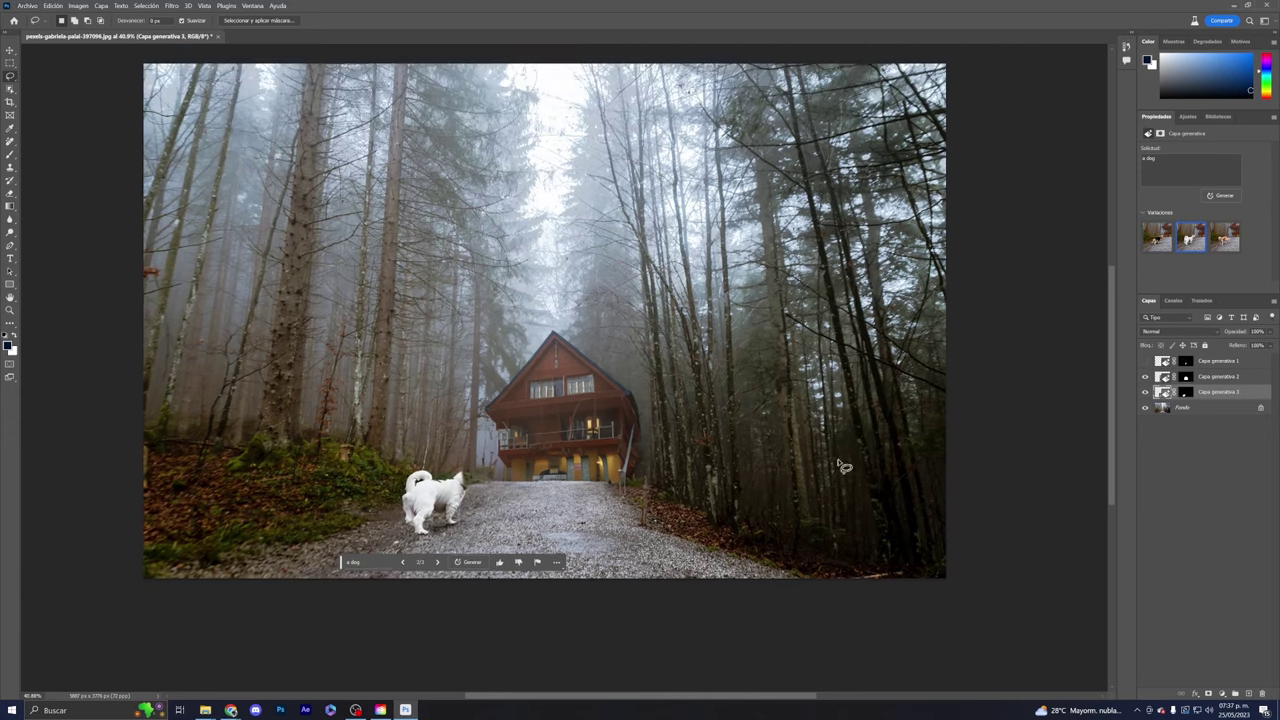
click(1231, 240)
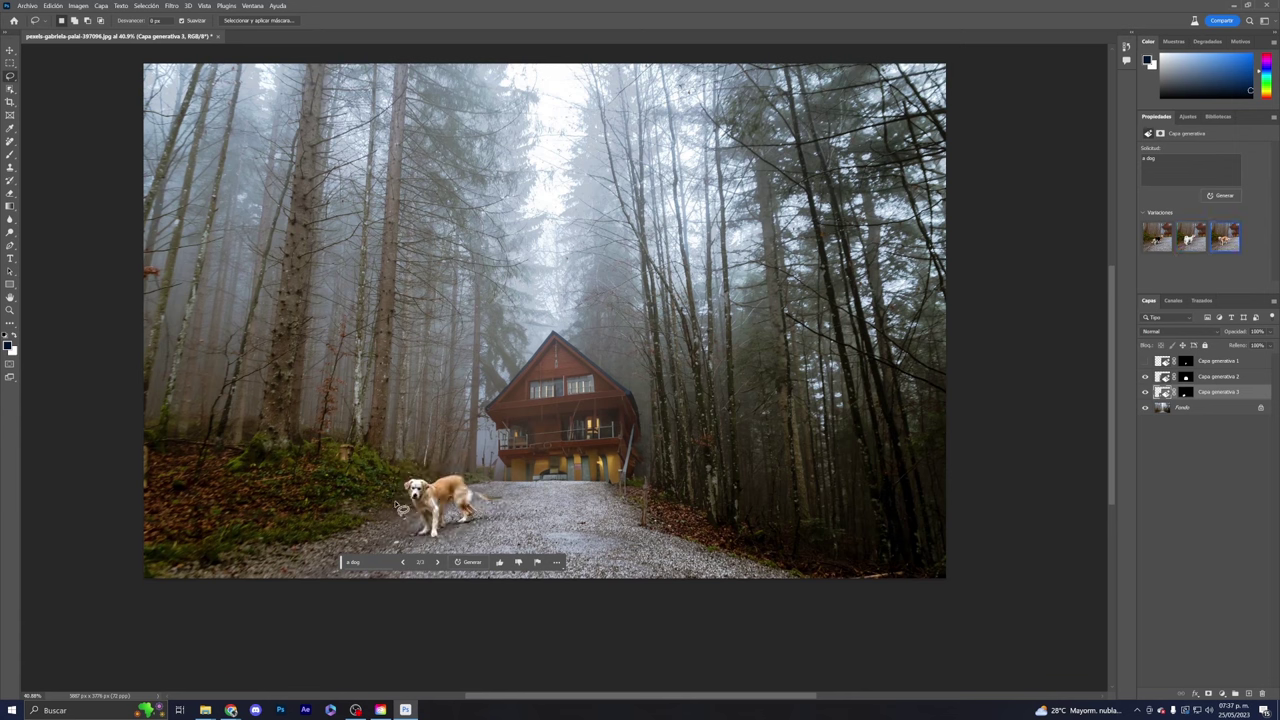
scroll(452, 512, up, 3)
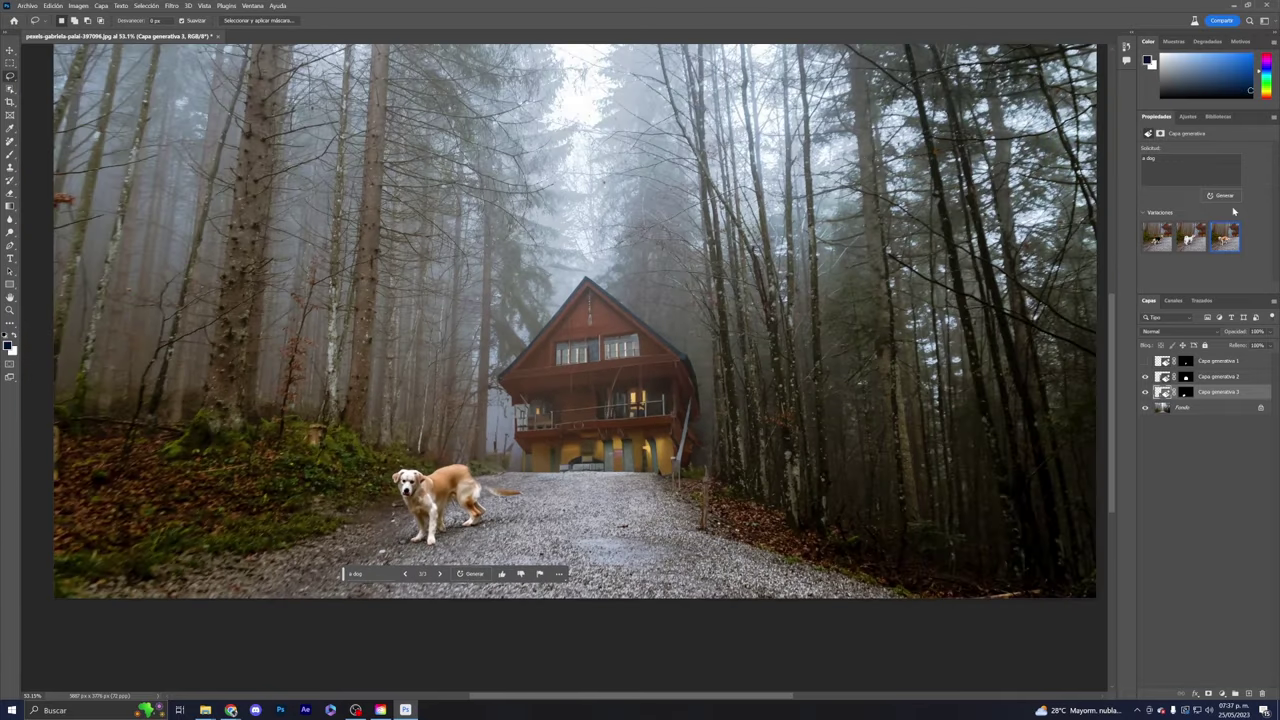
click(1219, 199)
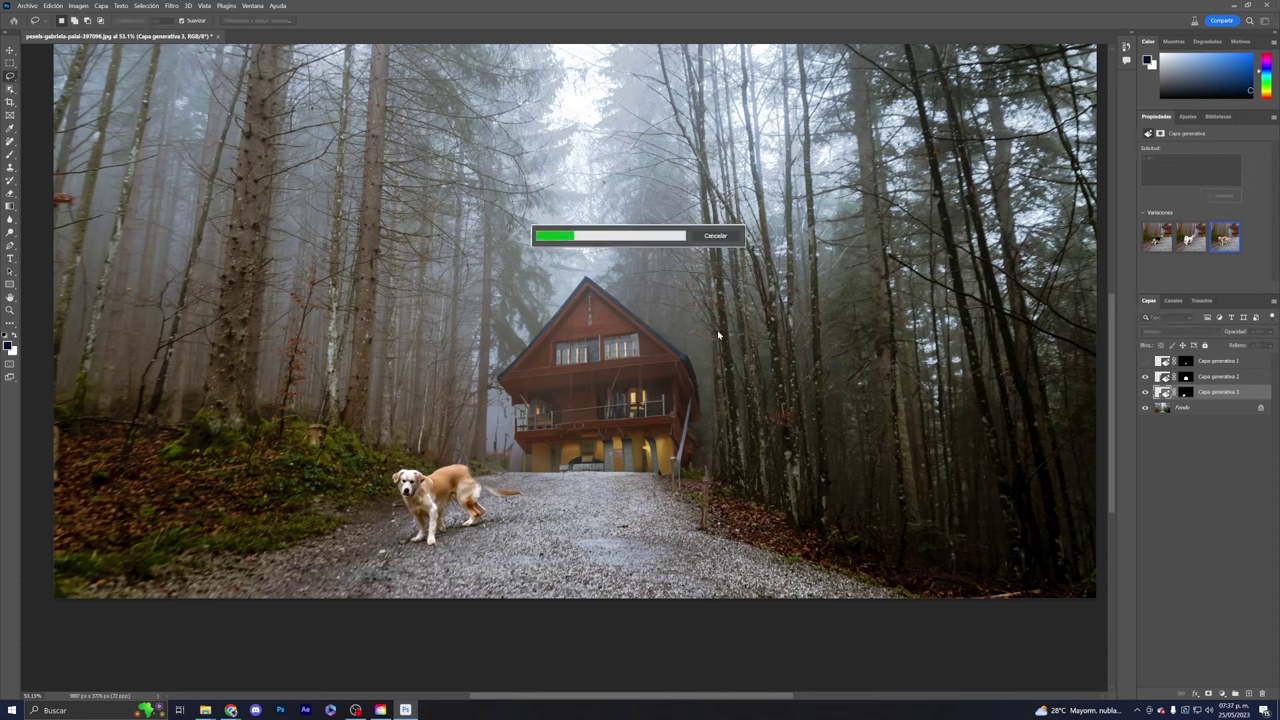
click(1157, 239)
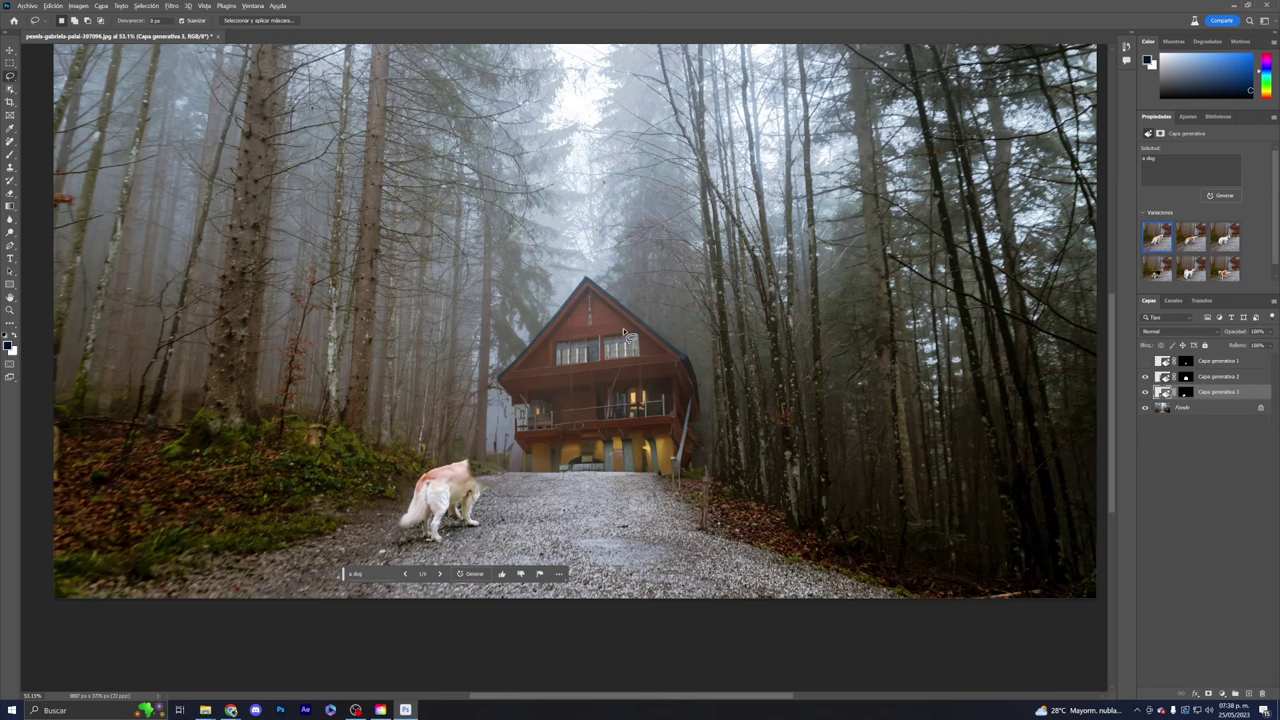
Step: Move the dog's generative layer to the top of the stack and hide the generated layers
scroll(625, 335, down, 1)
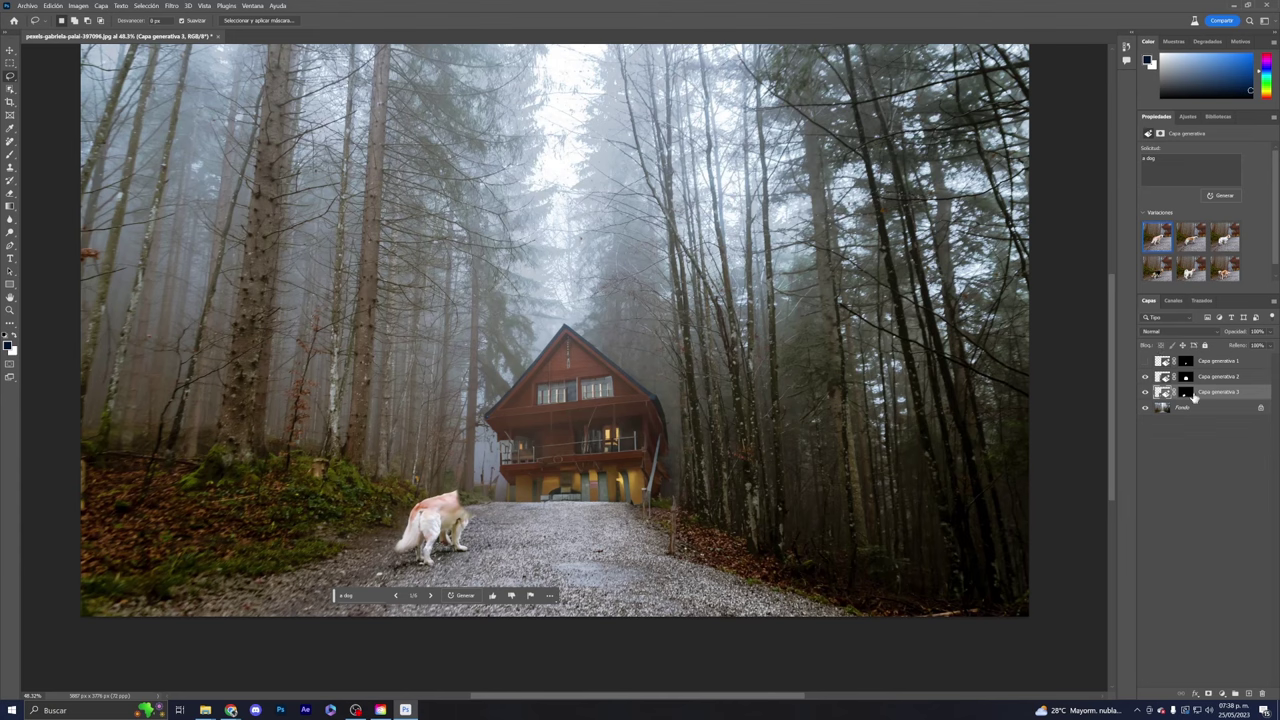
drag(1213, 397, 1216, 362)
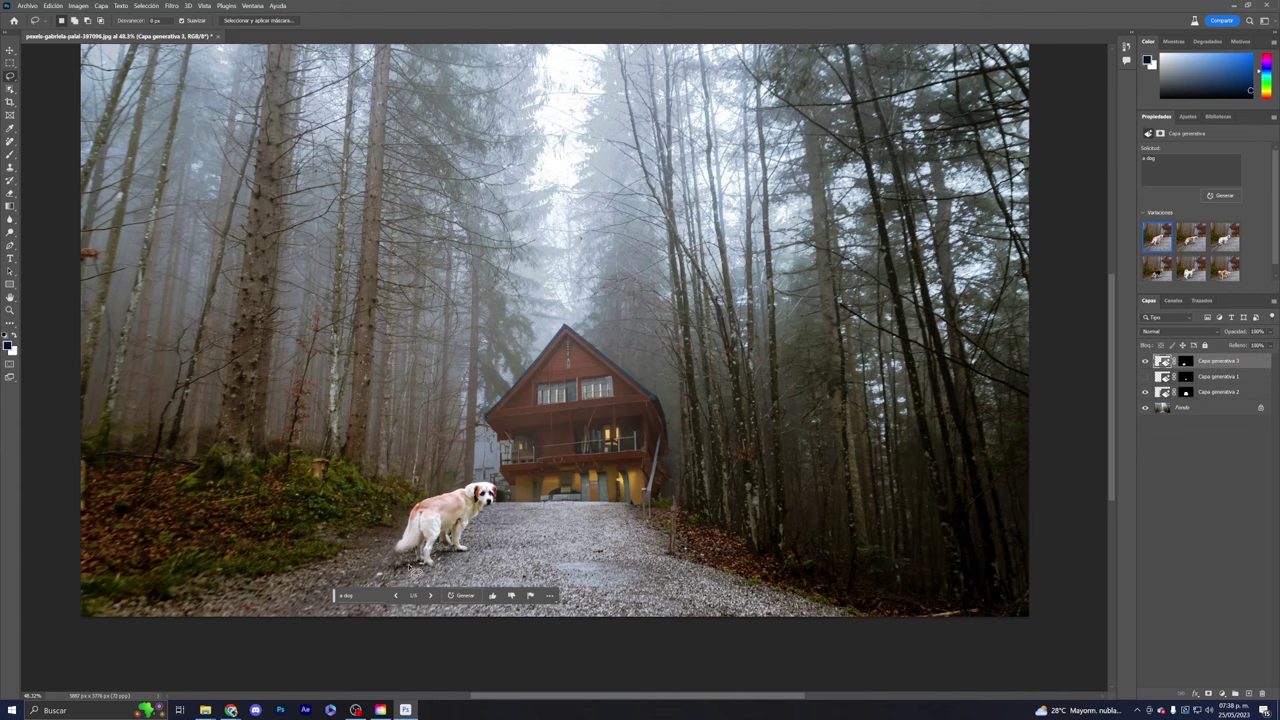
mouse_move(1145, 361)
mouse_down()
mouse_move(1146, 393)
mouse_move(1146, 377)
mouse_up()
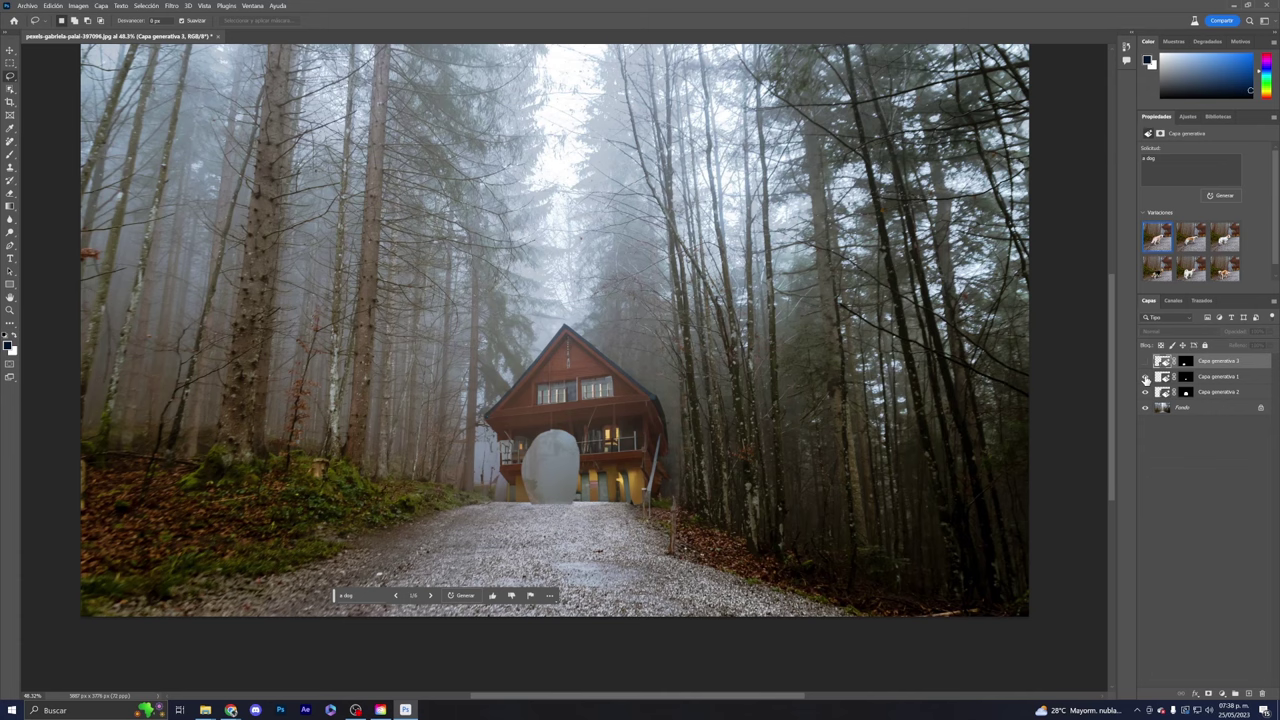
Step: Toggle the generative layers' visibility to compare against the original hiker photo
click(1146, 377)
click(1146, 392)
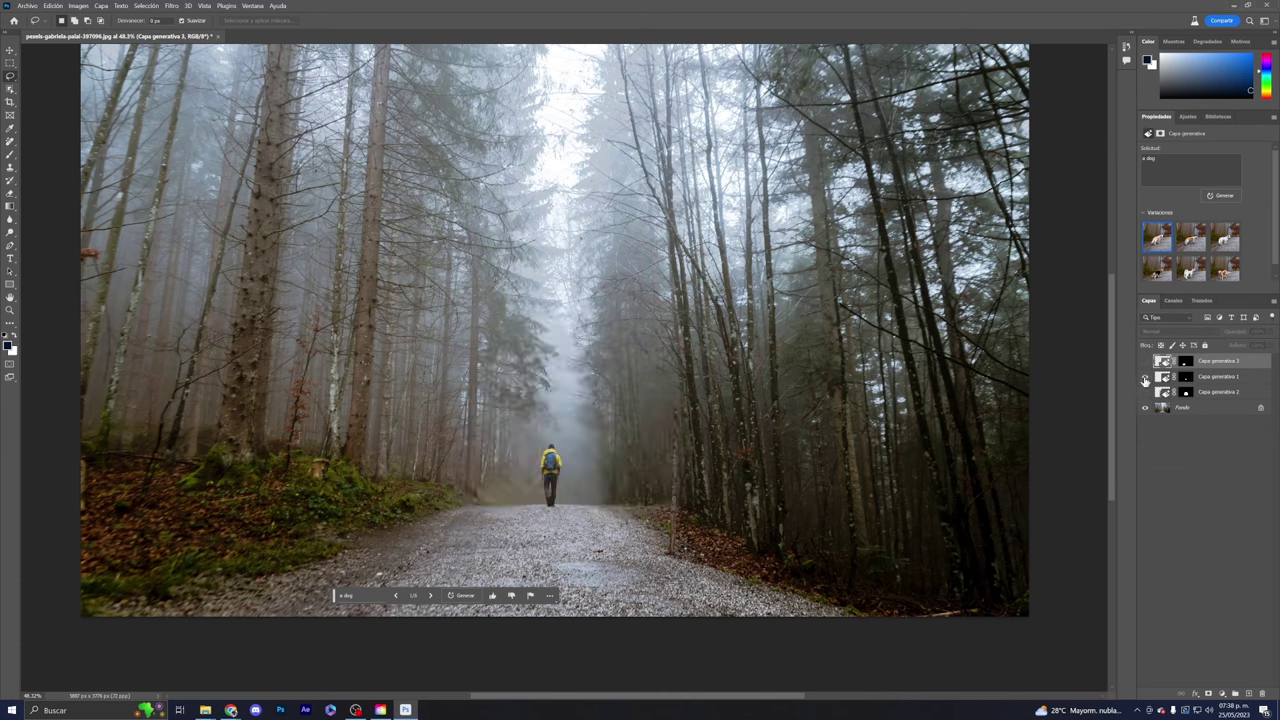
click(1145, 379)
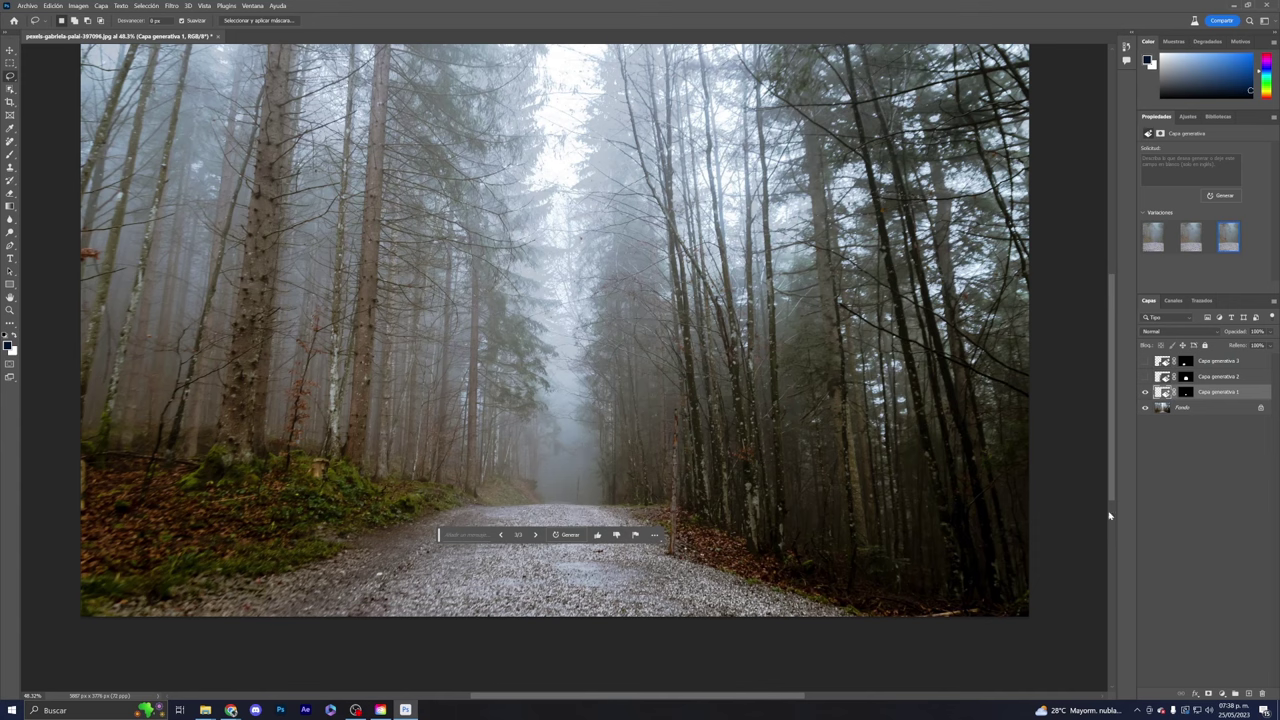
click(1146, 377)
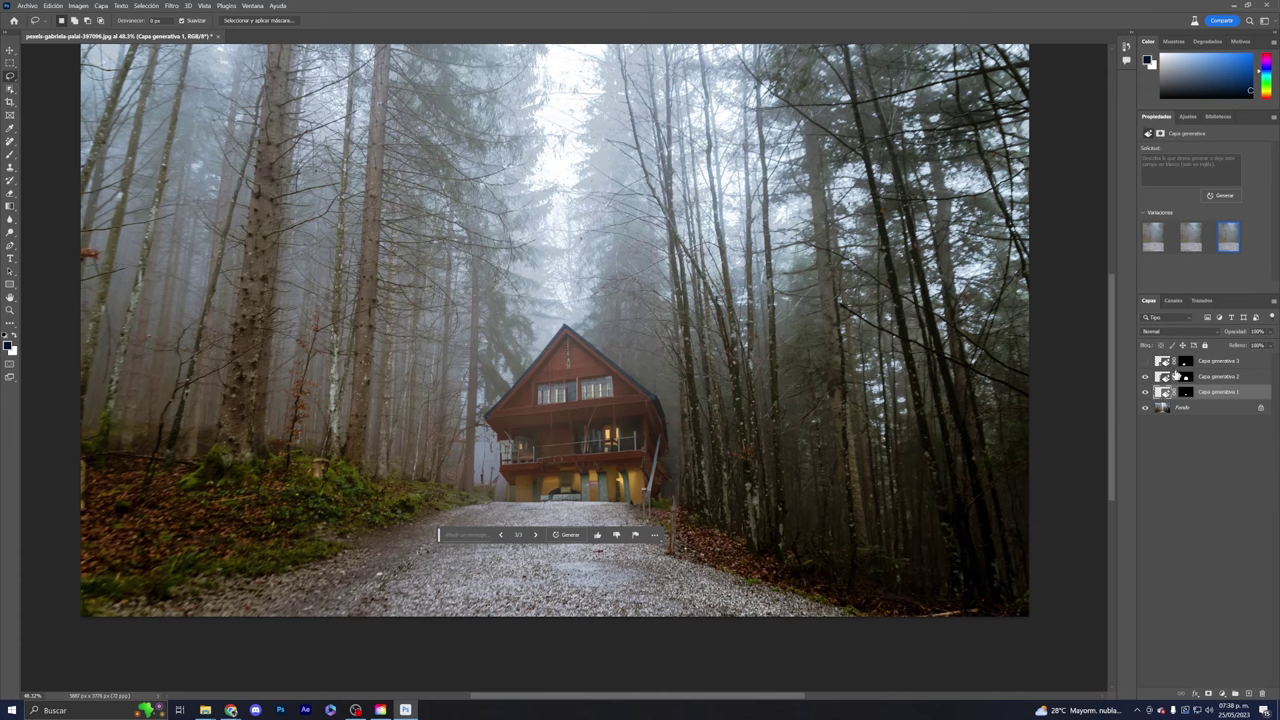
Step: Browse Capa generativa 2's house variations and pick the red A-frame chalet
click(1222, 377)
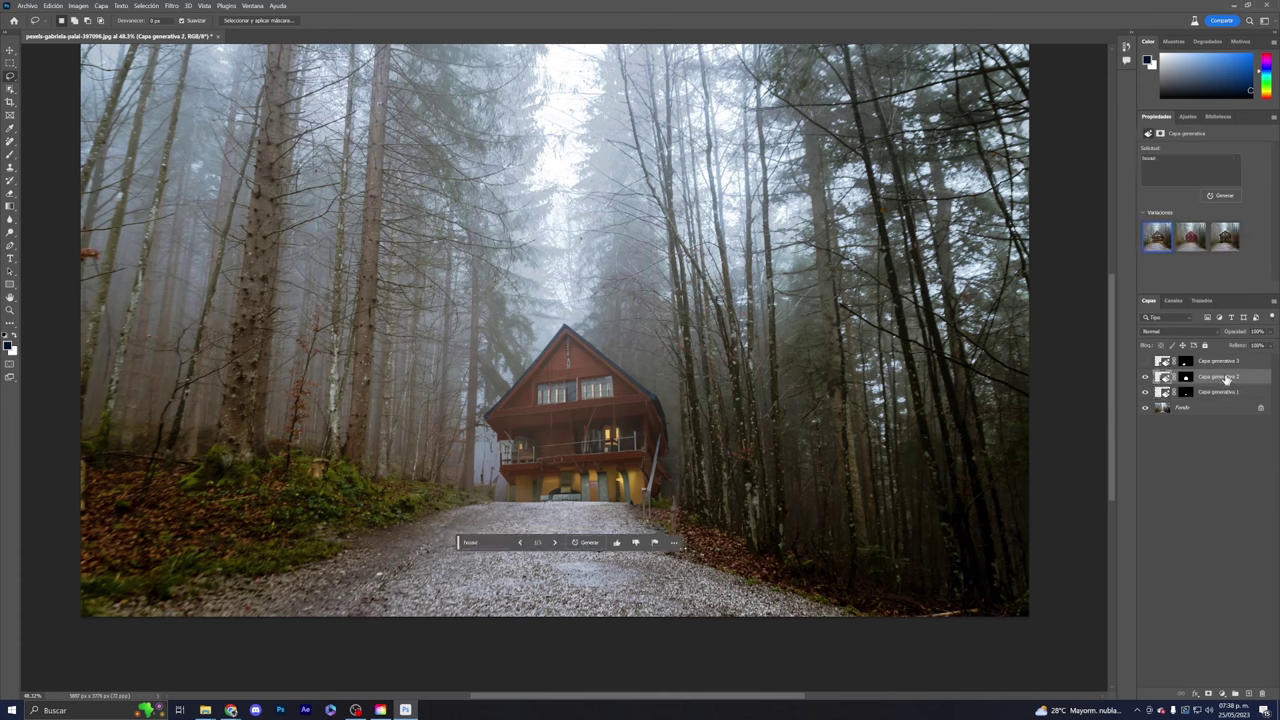
click(1200, 240)
click(1220, 240)
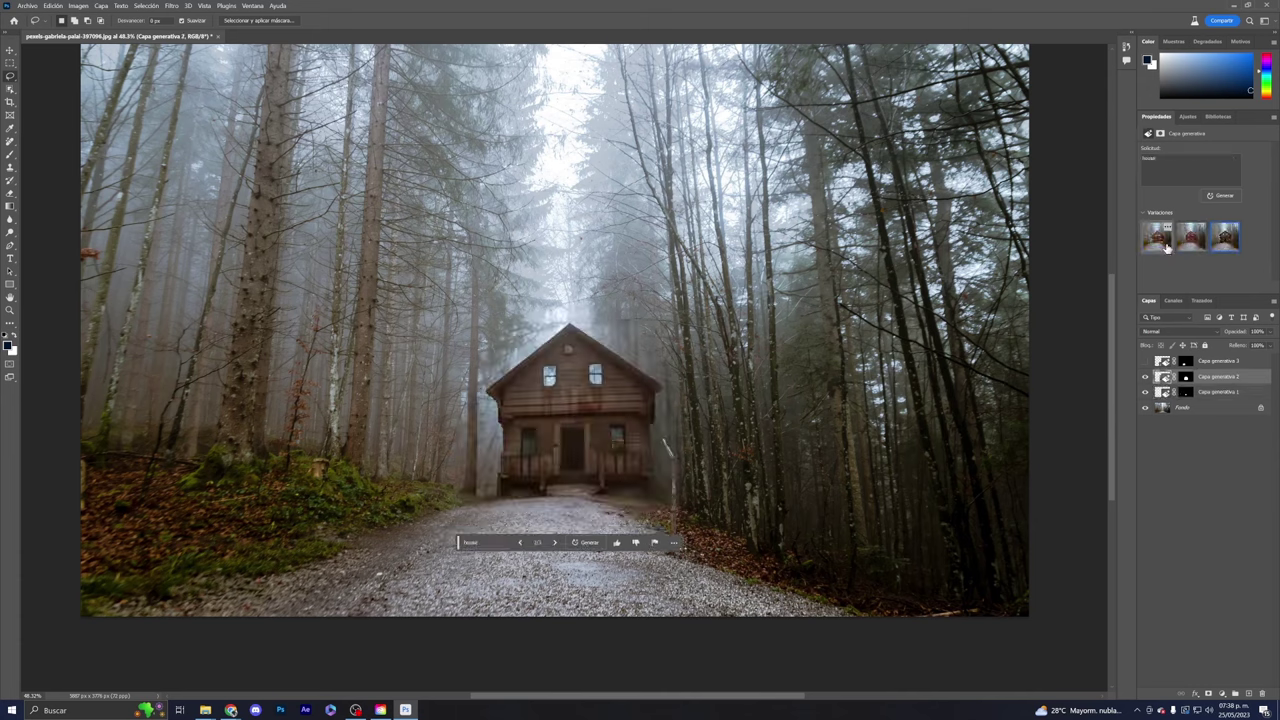
click(1160, 246)
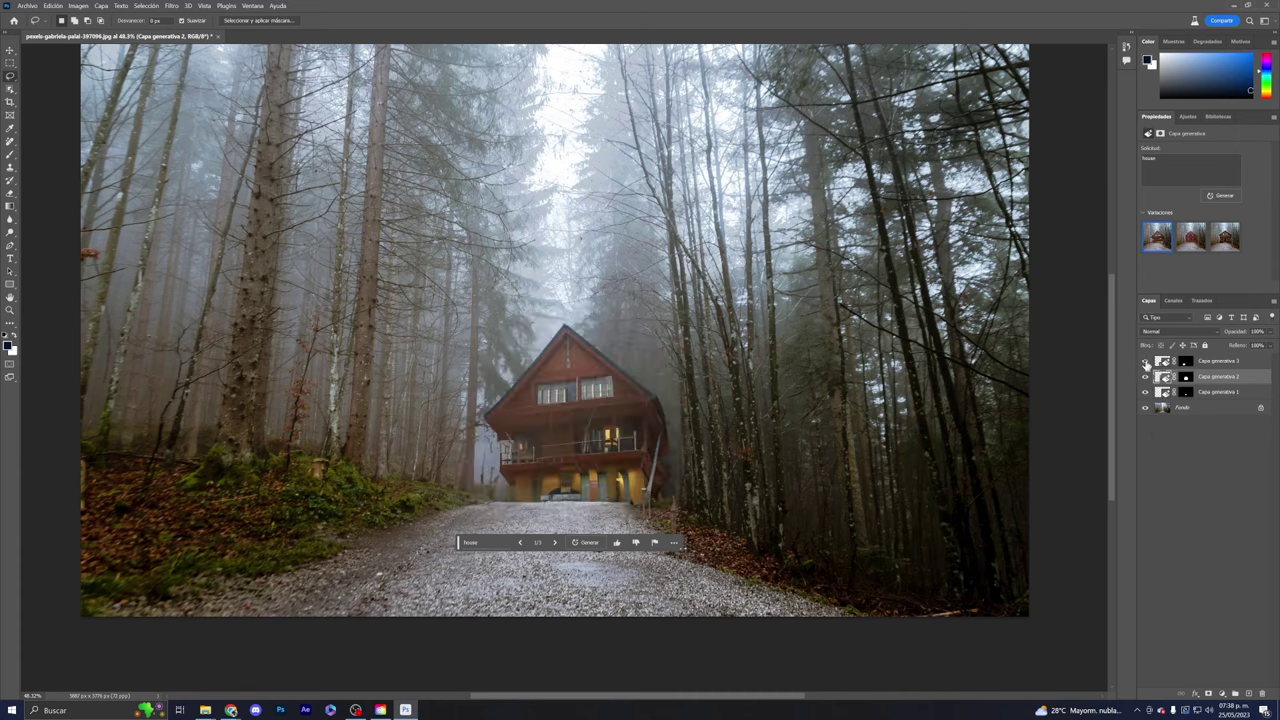
Step: Show the dog layer, pick the golden retriever variation, and recentre on the house and dog
click(1145, 361)
click(1218, 361)
click(1222, 240)
click(1158, 268)
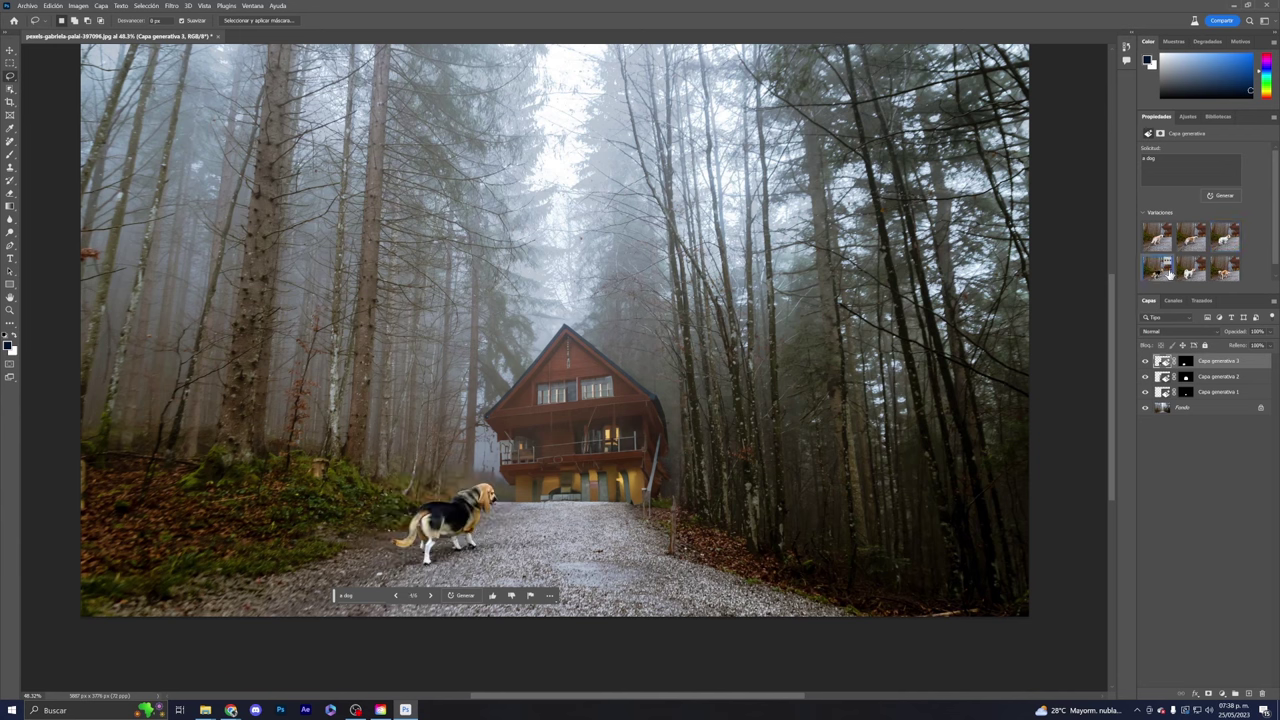
click(1190, 268)
click(1225, 268)
scroll(505, 510, up, 2)
scroll(505, 510, up, 3)
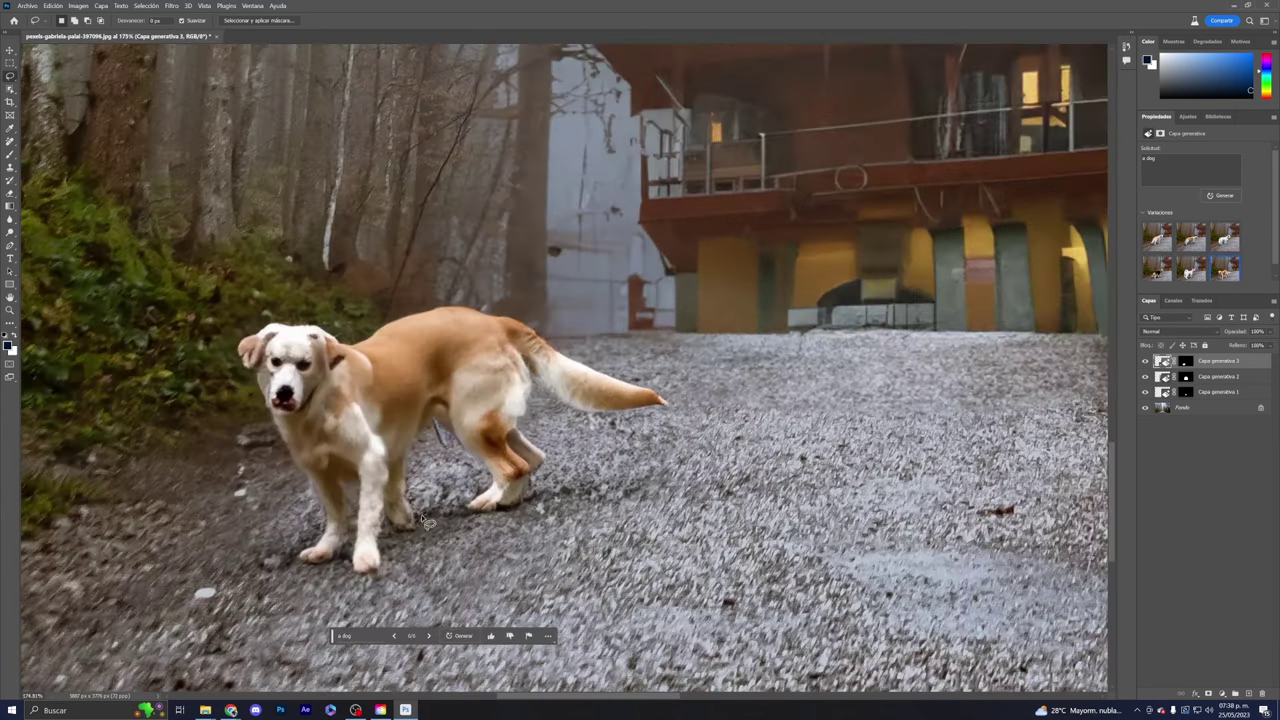
scroll(325, 545, down, 2)
scroll(390, 416, down, 2)
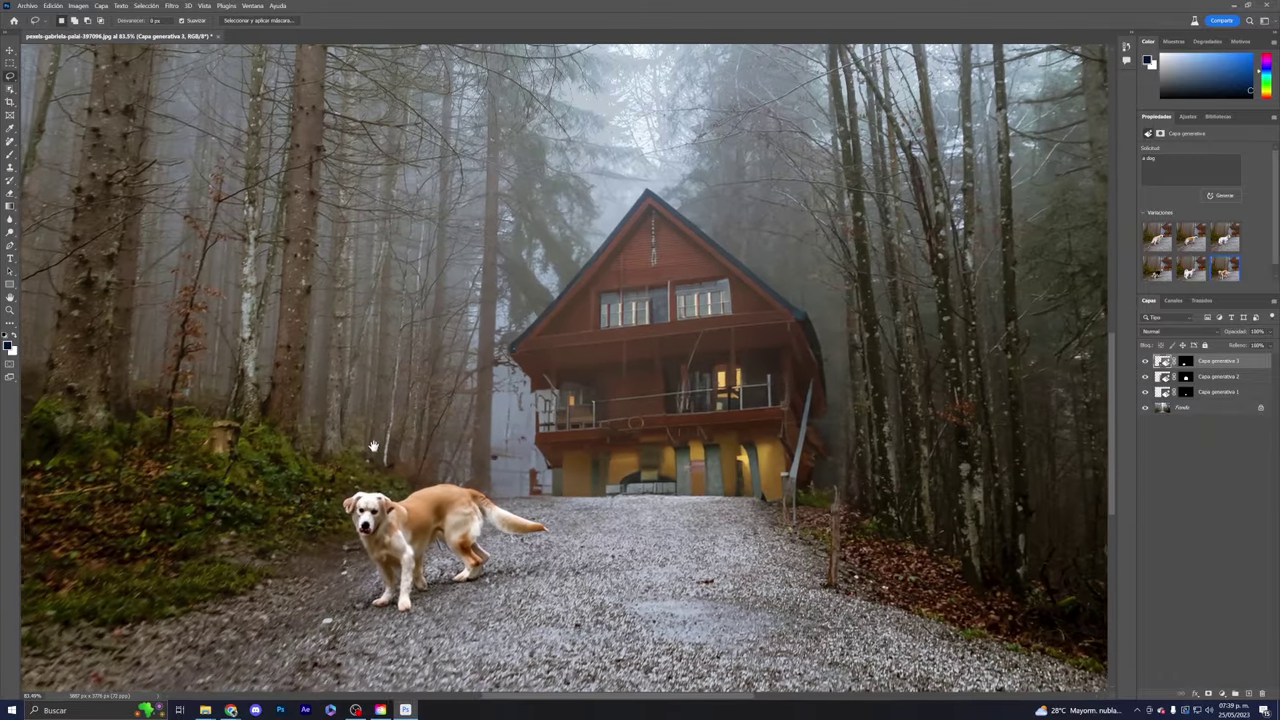
drag(390, 416, 400, 391)
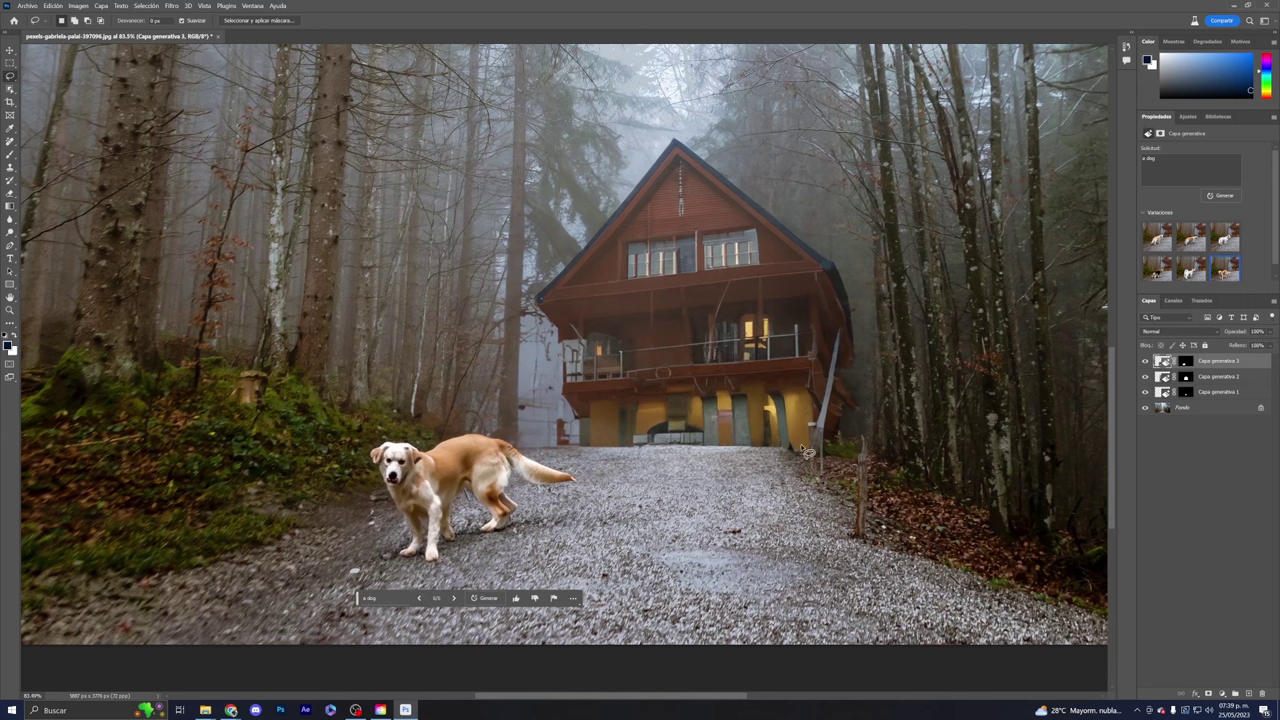
scroll(440, 473, down, 1)
scroll(514, 326, down, 1)
scroll(503, 346, down, 1)
scroll(503, 346, down, 1)
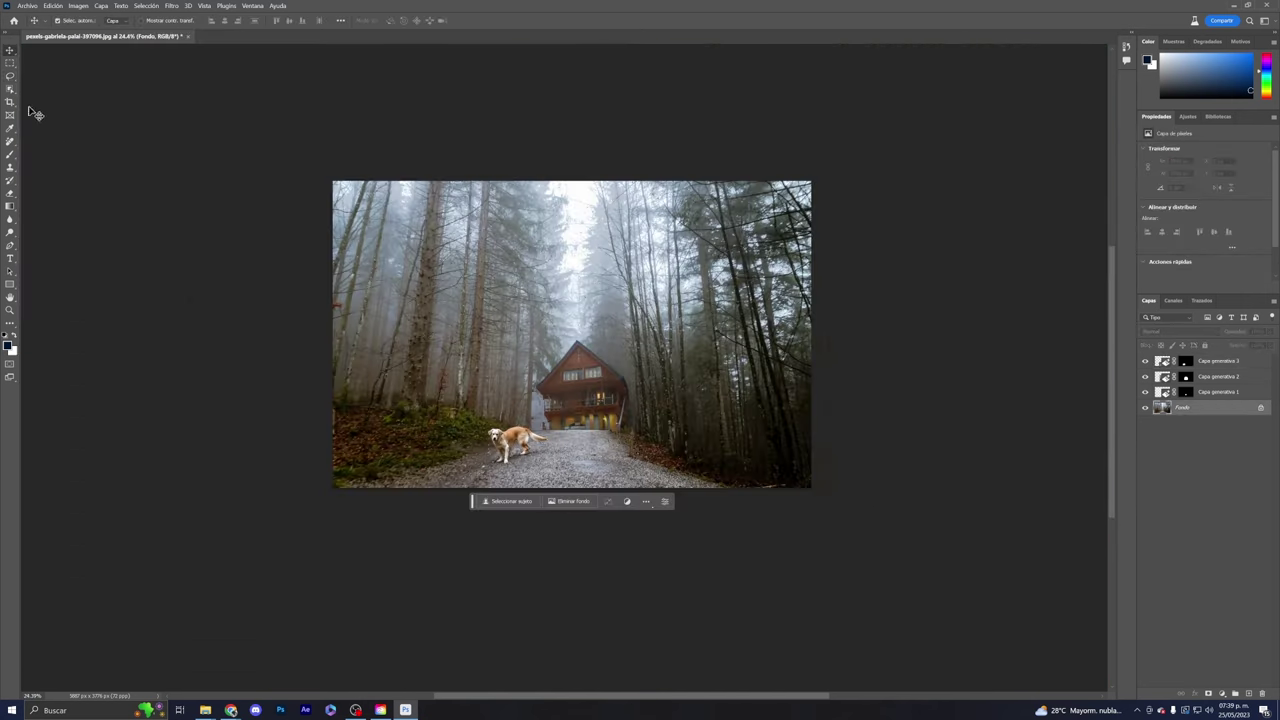
Step: Unlock the Fondo layer and crop-widen the canvas equally on both sides
click(1261, 411)
key(c)
drag(813, 334, 1053, 332)
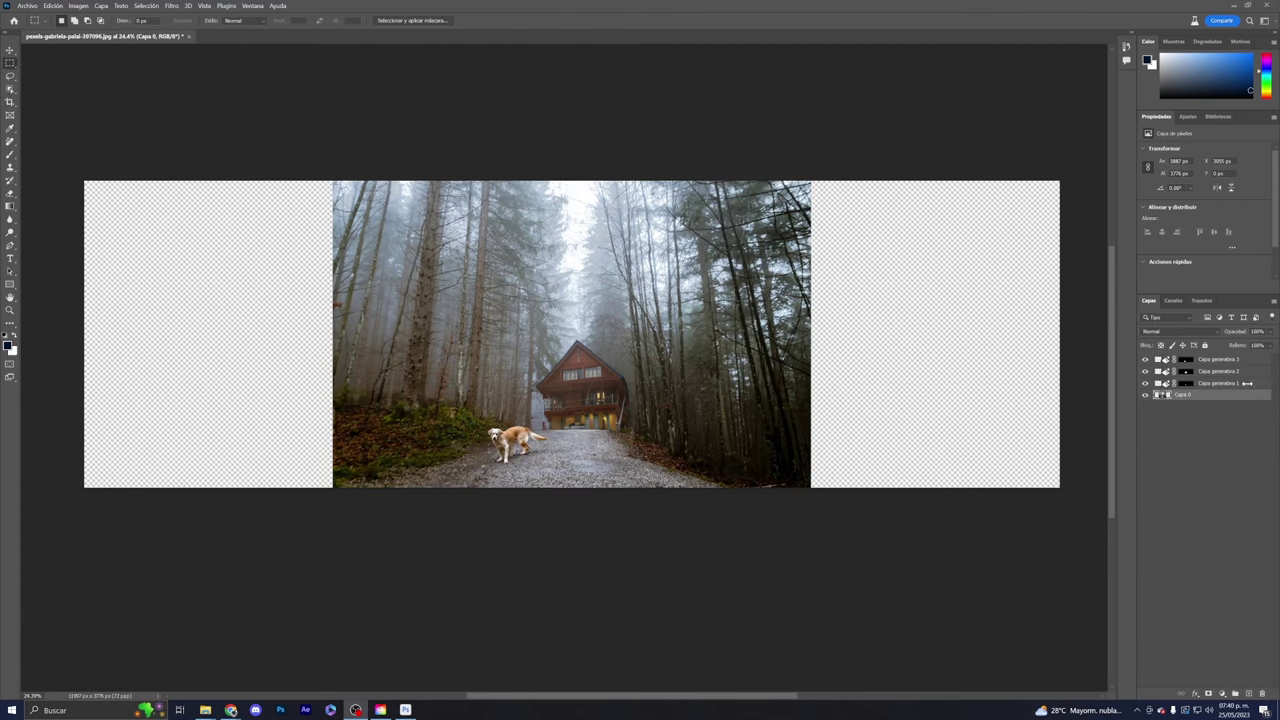
Step: Marquee-select the empty left and right transparent strips for Generative Fill
click(1226, 365)
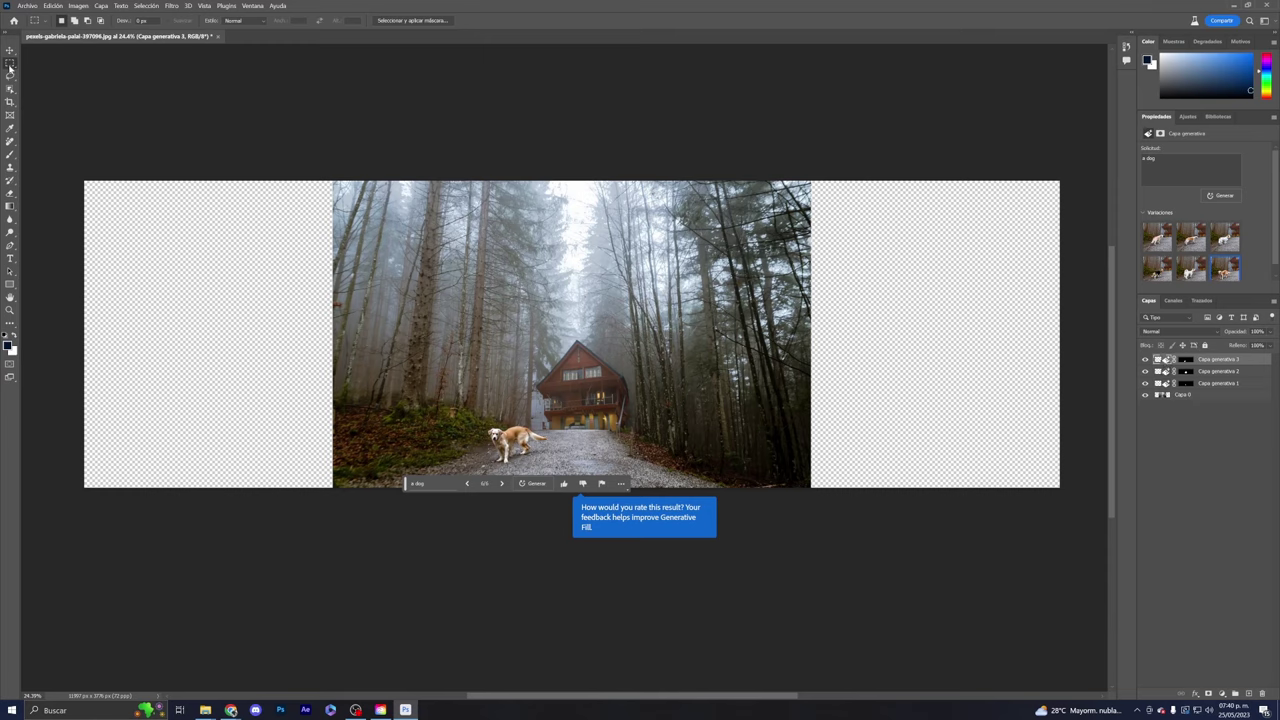
mouse_move(68, 168)
mouse_down()
mouse_move(317, 537)
mouse_move(346, 540)
mouse_up()
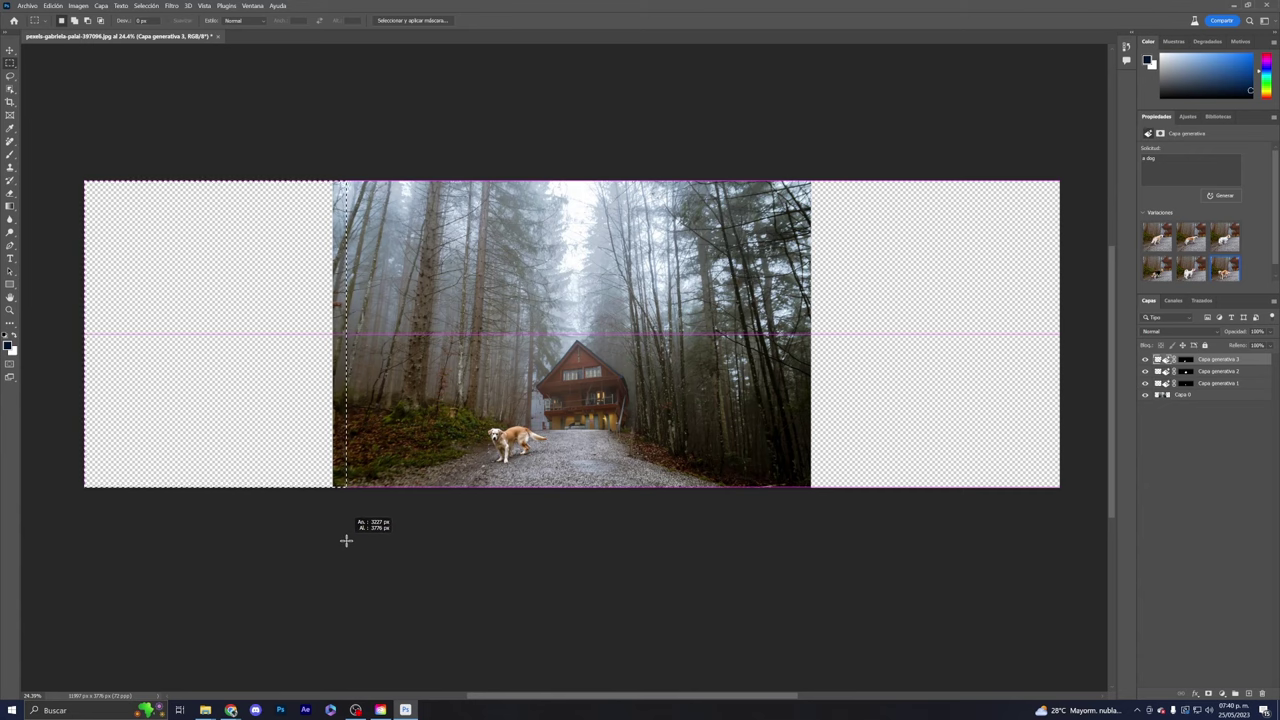
drag(346, 540, 346, 540)
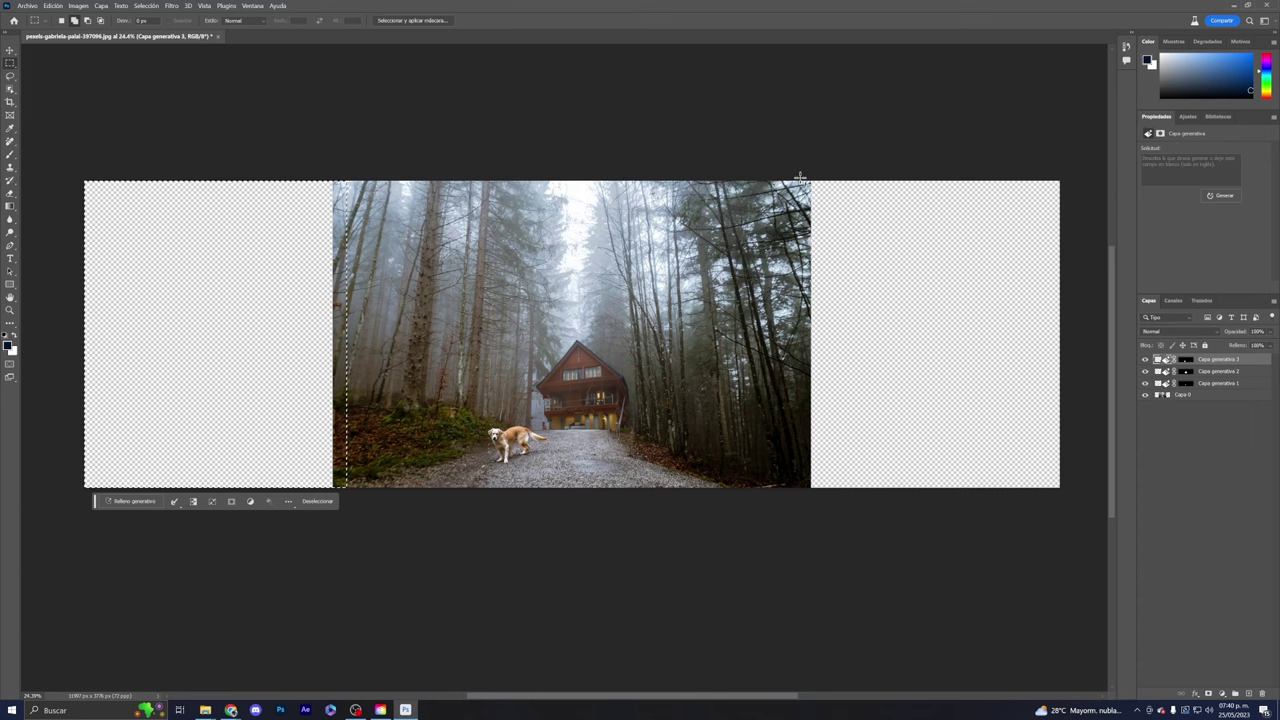
drag(800, 178, 1003, 502)
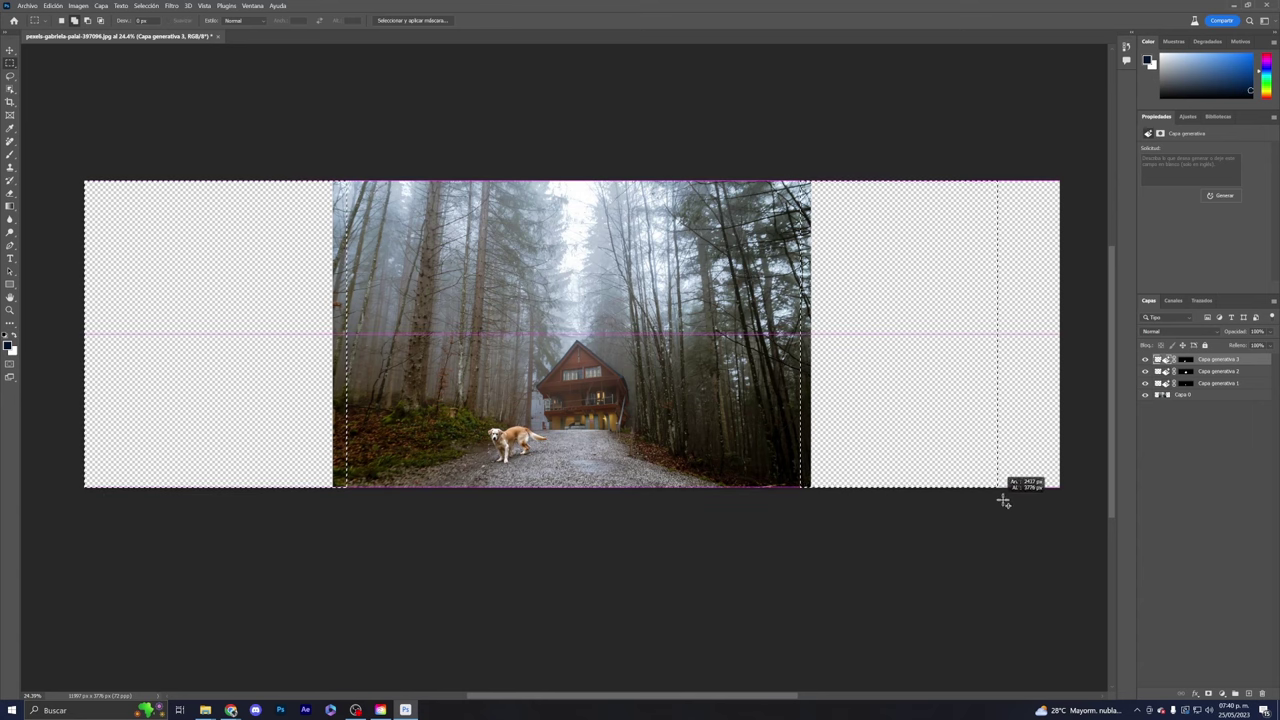
drag(1003, 502, 1068, 491)
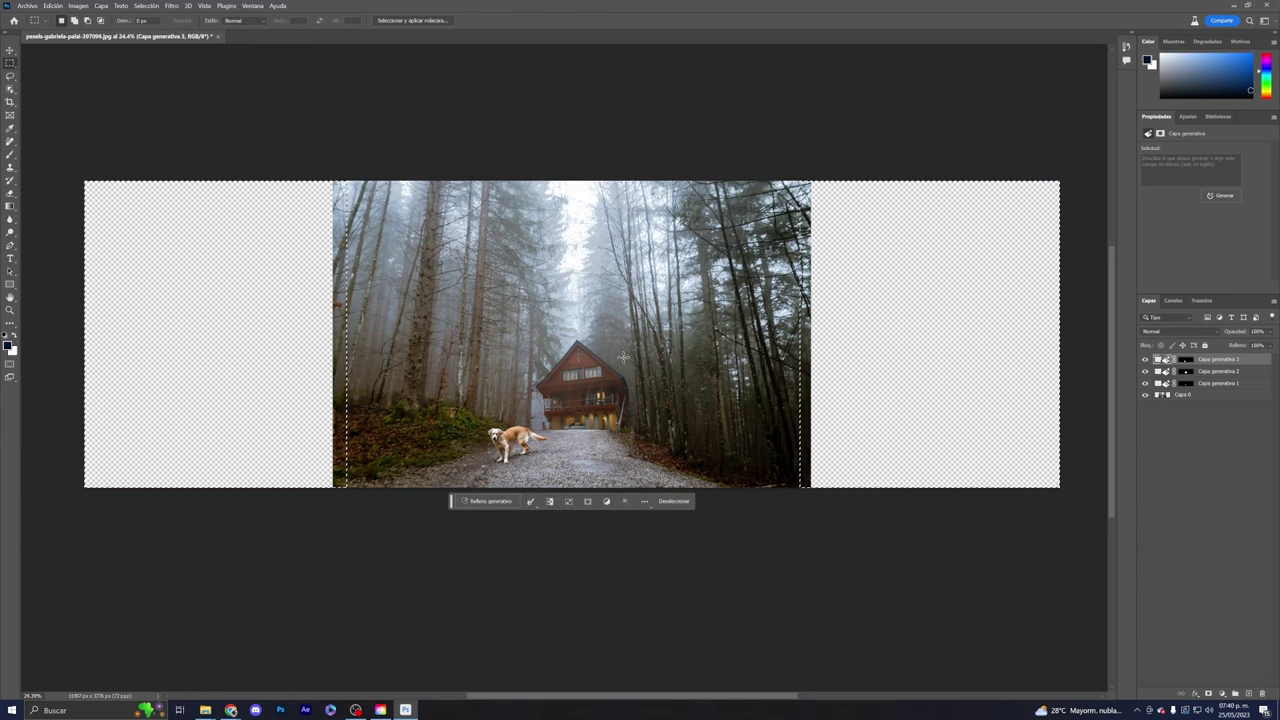
click(487, 501)
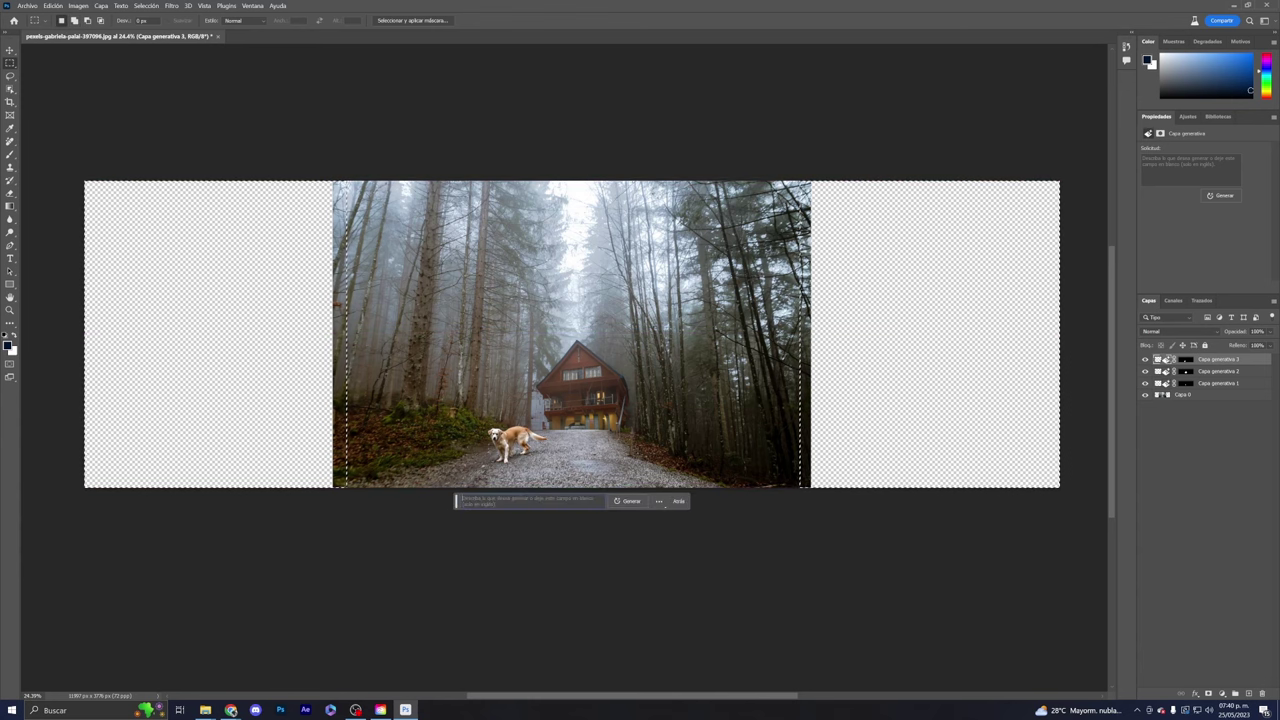
Step: Generate forest into the side strips with an empty prompt, then zoom in on Capa generativa 4
click(632, 501)
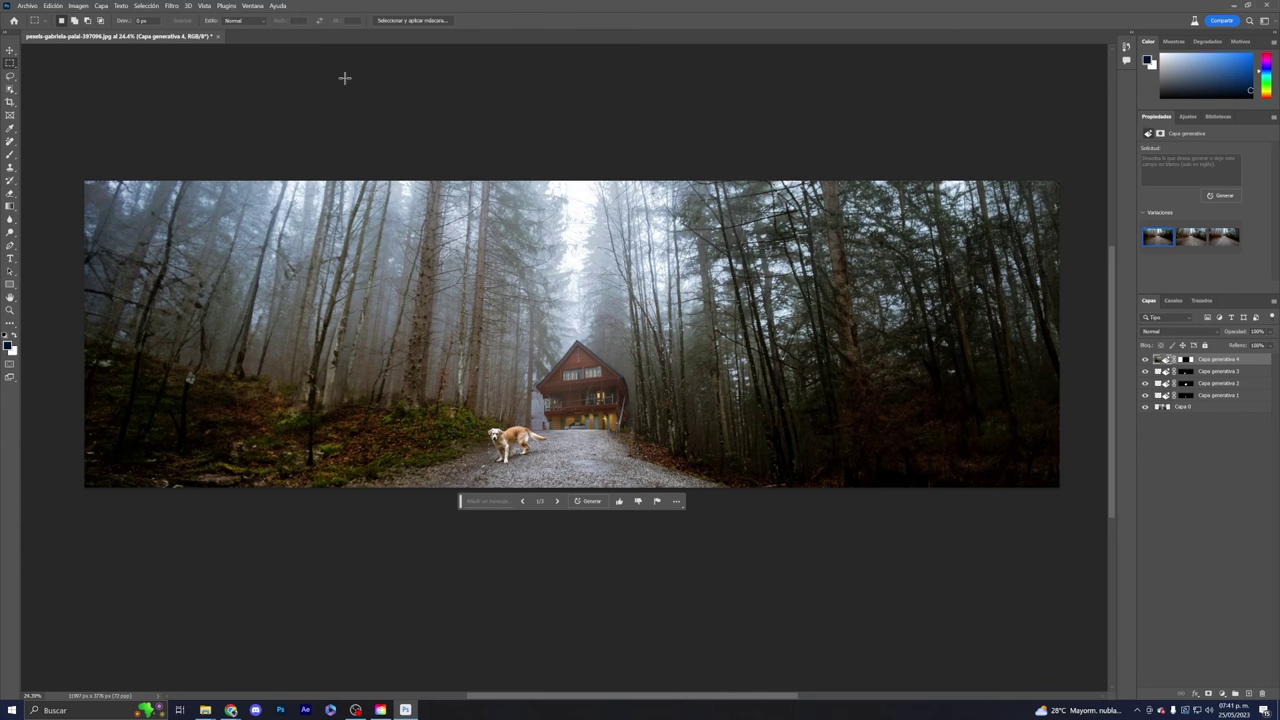
key(v)
scroll(453, 308, up, 2)
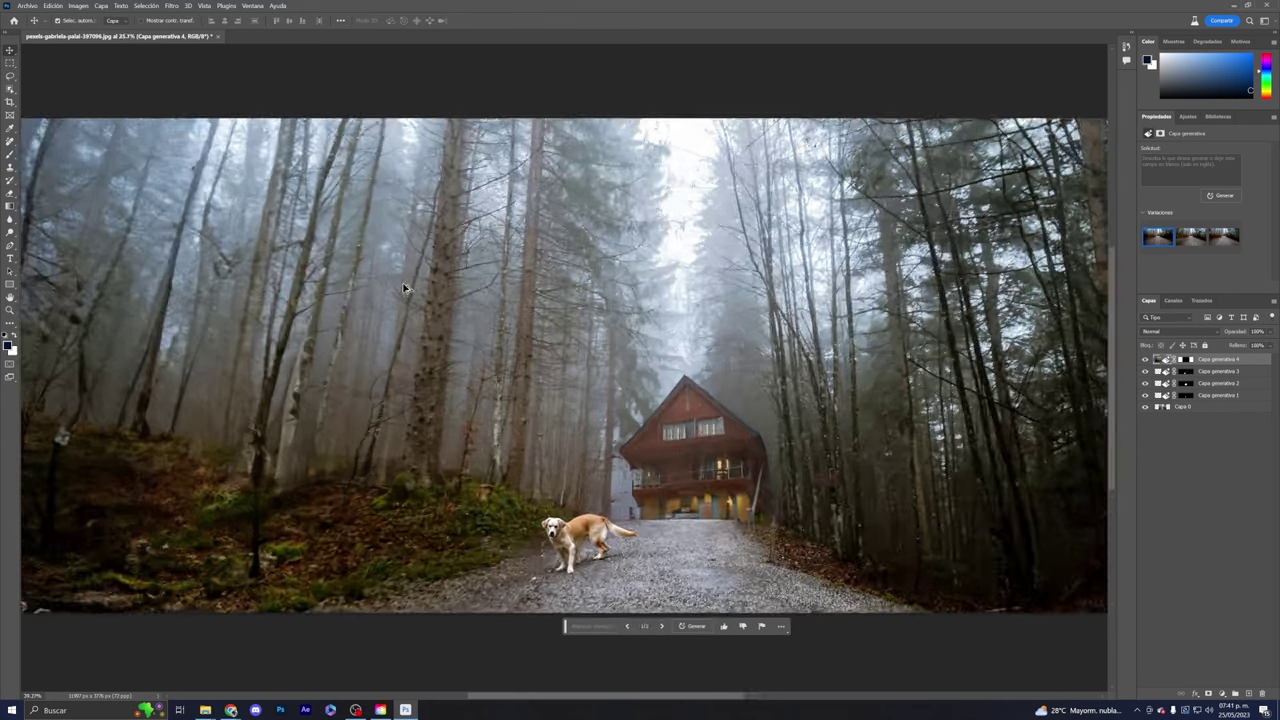
scroll(400, 305, up, 2)
scroll(350, 302, up, 2)
scroll(316, 300, up, 1)
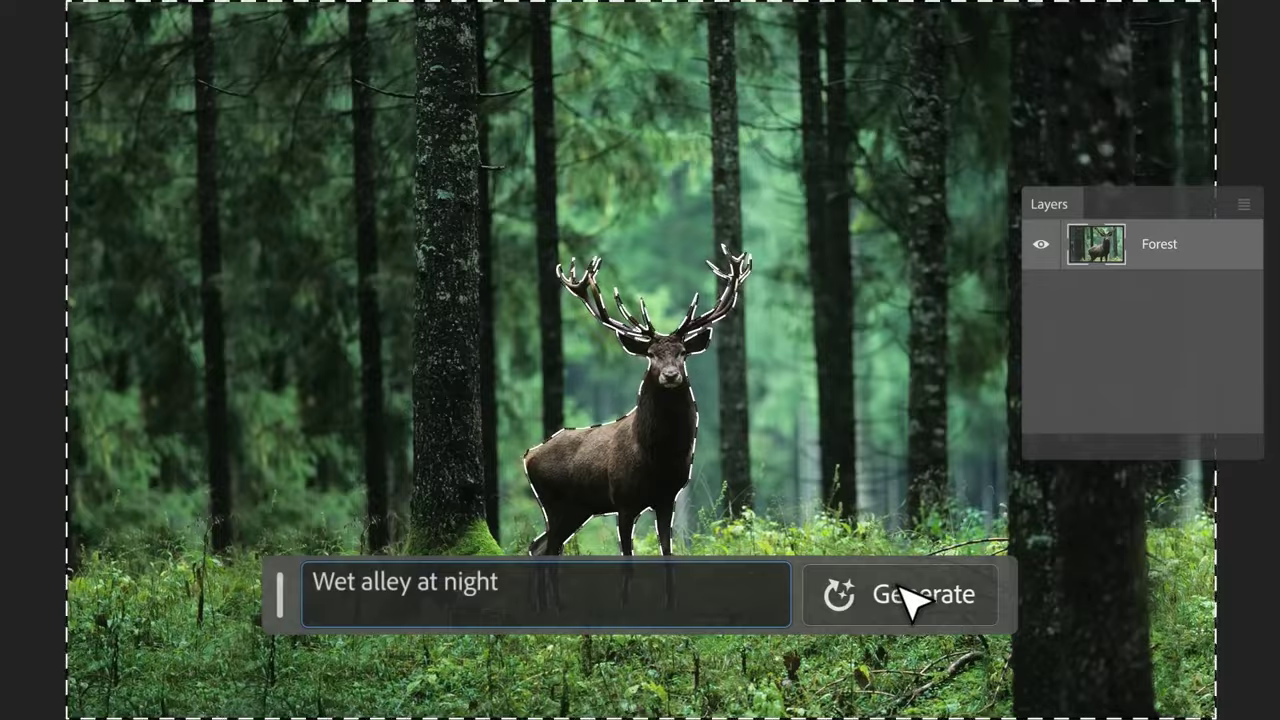
Step: Generate a rainy night alley background around the selected deer
click(903, 588)
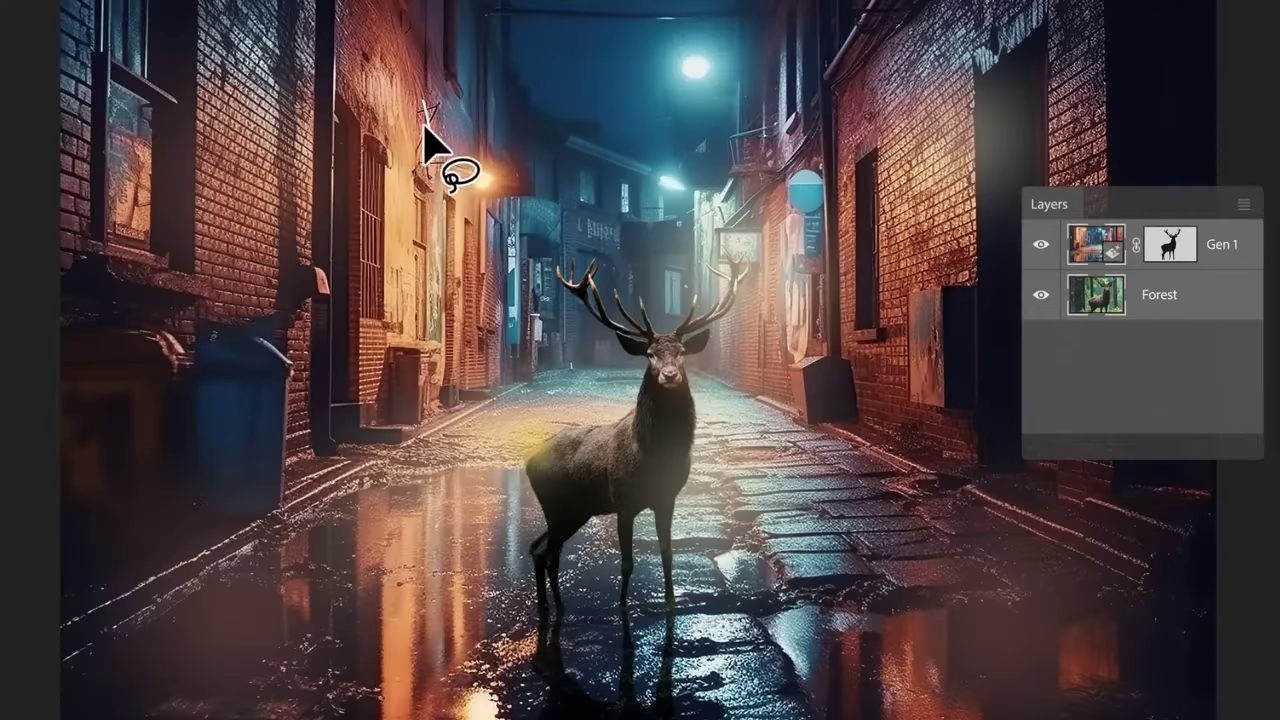